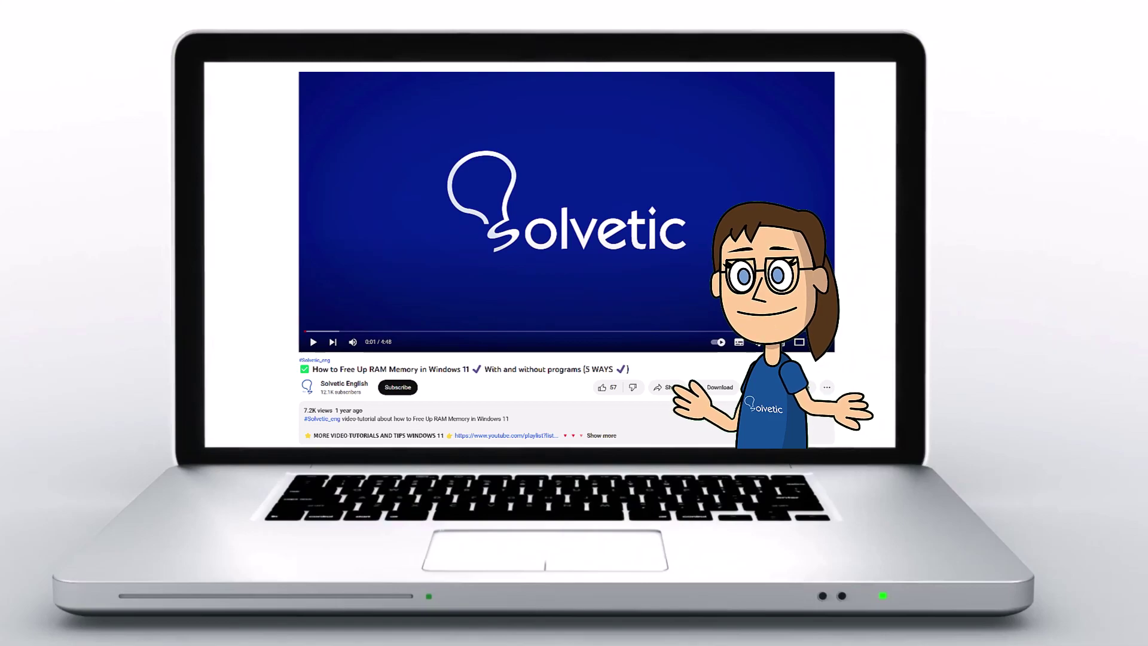
Expand the Windows 11 RAM-freeing tutorial's description and scroll down through it
{"action": "left_click", "coordinate": [604, 436]}
{"action": "scroll", "coordinate": [567, 257], "scroll_direction": "down", "scroll_amount": 2}
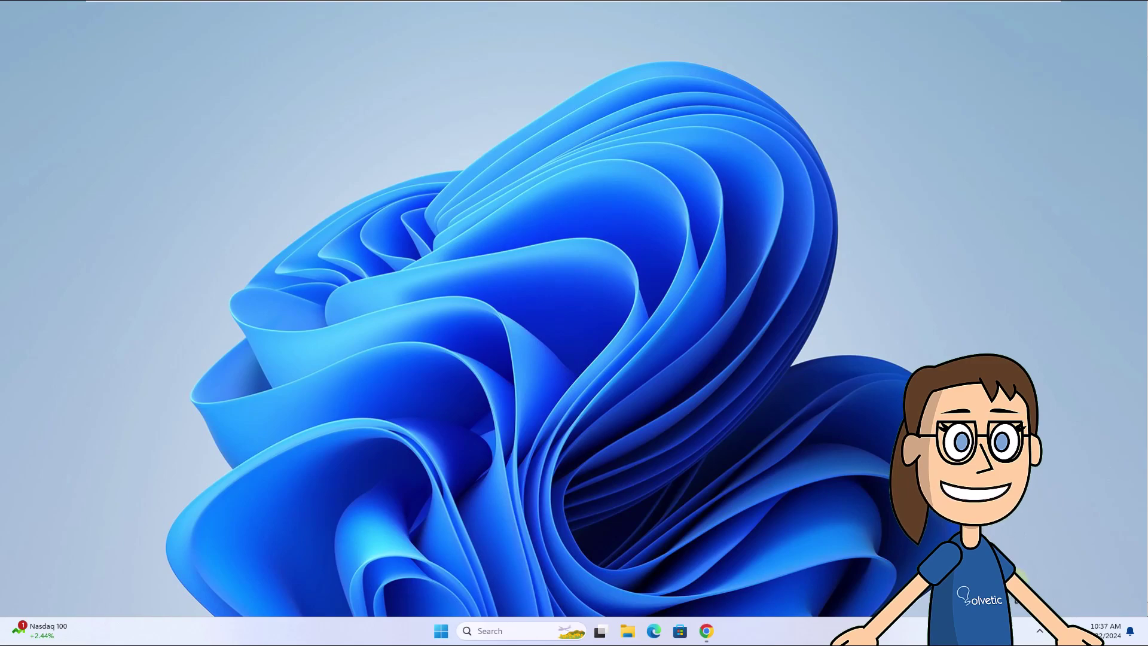
Quit Discord completely from its system-tray icon
{"action": "left_click", "coordinate": [1040, 631]}
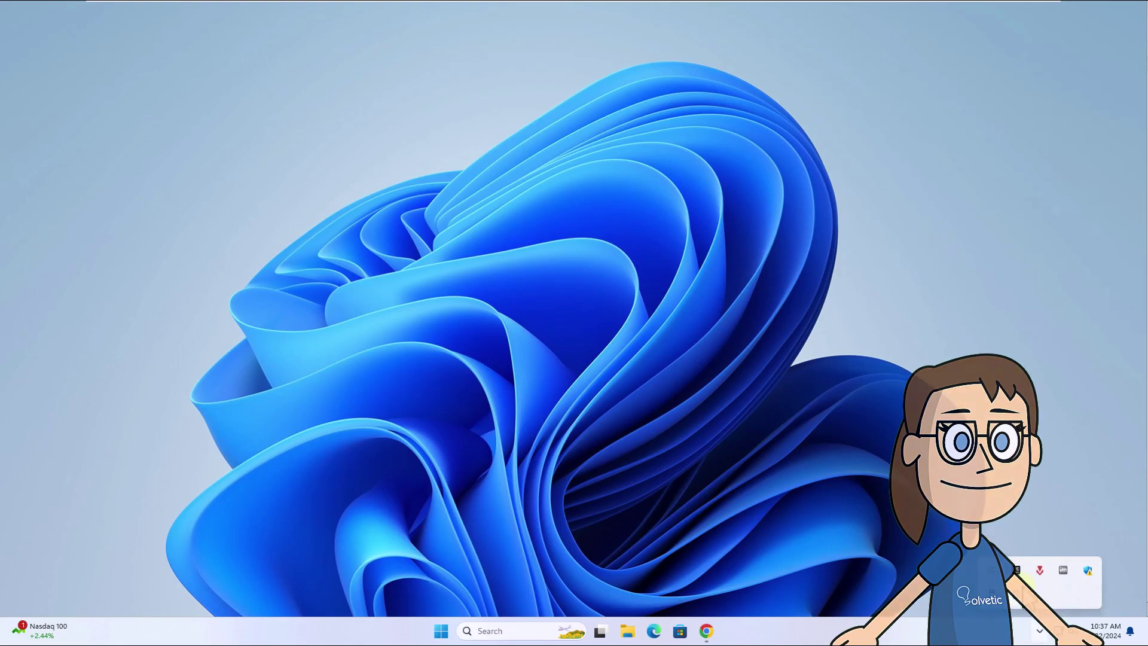
{"action": "right_click", "coordinate": [994, 572]}
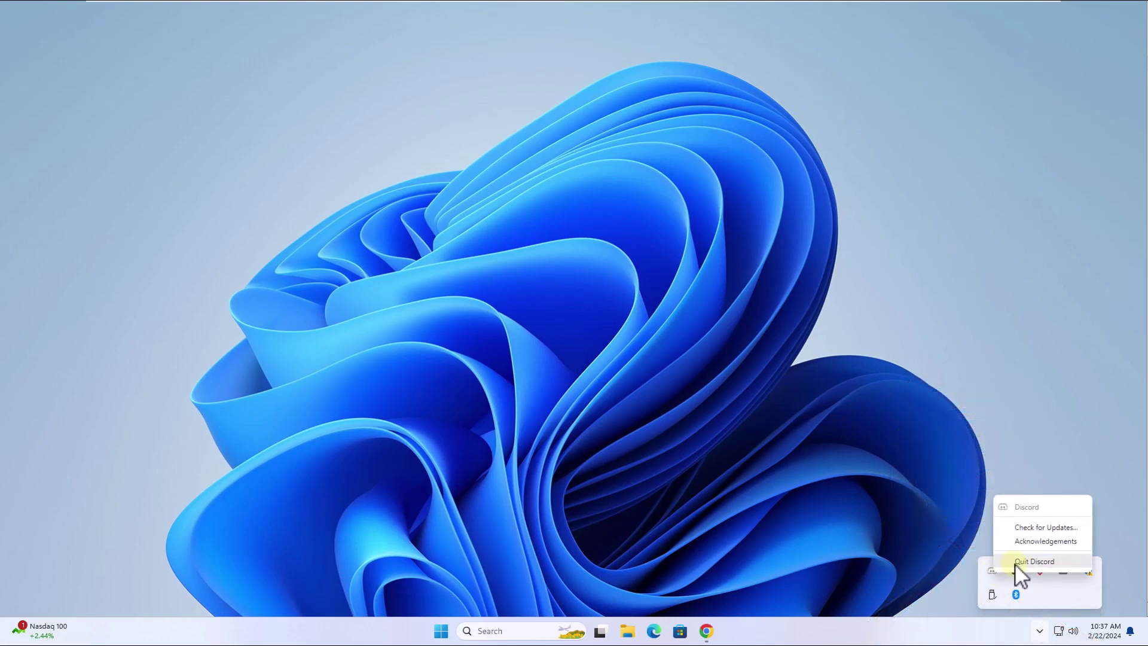
{"action": "left_click", "coordinate": [1020, 565]}
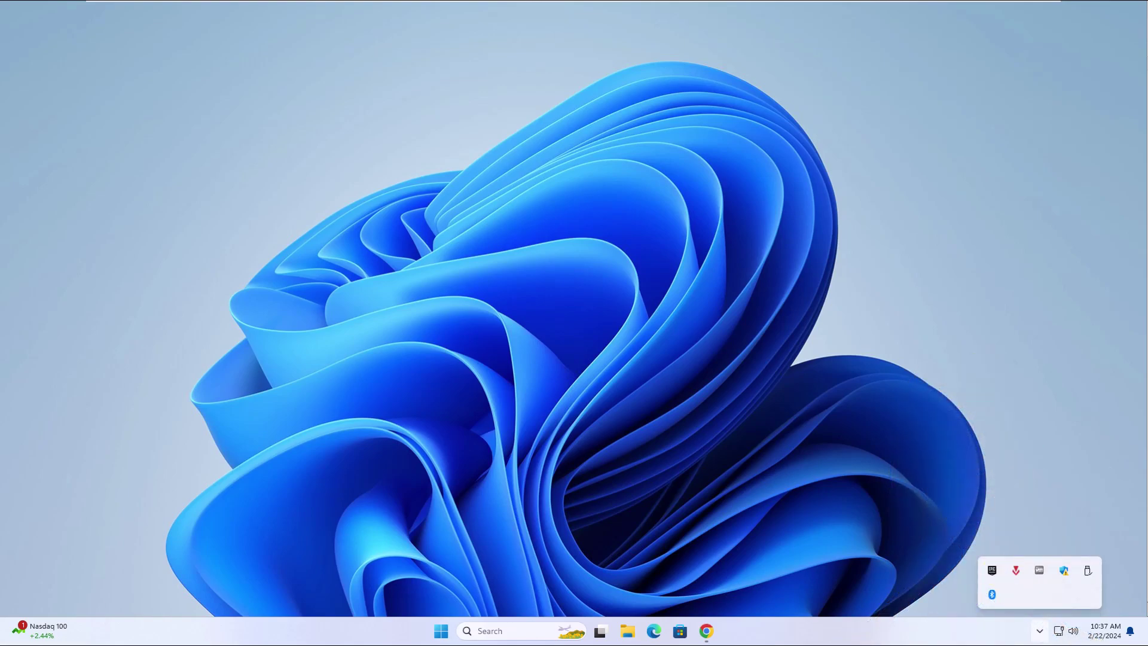
{"action": "left_click", "coordinate": [837, 300]}
Relaunch Discord from Windows search, then close its window at the login screen
{"action": "left_click", "coordinate": [482, 626]}
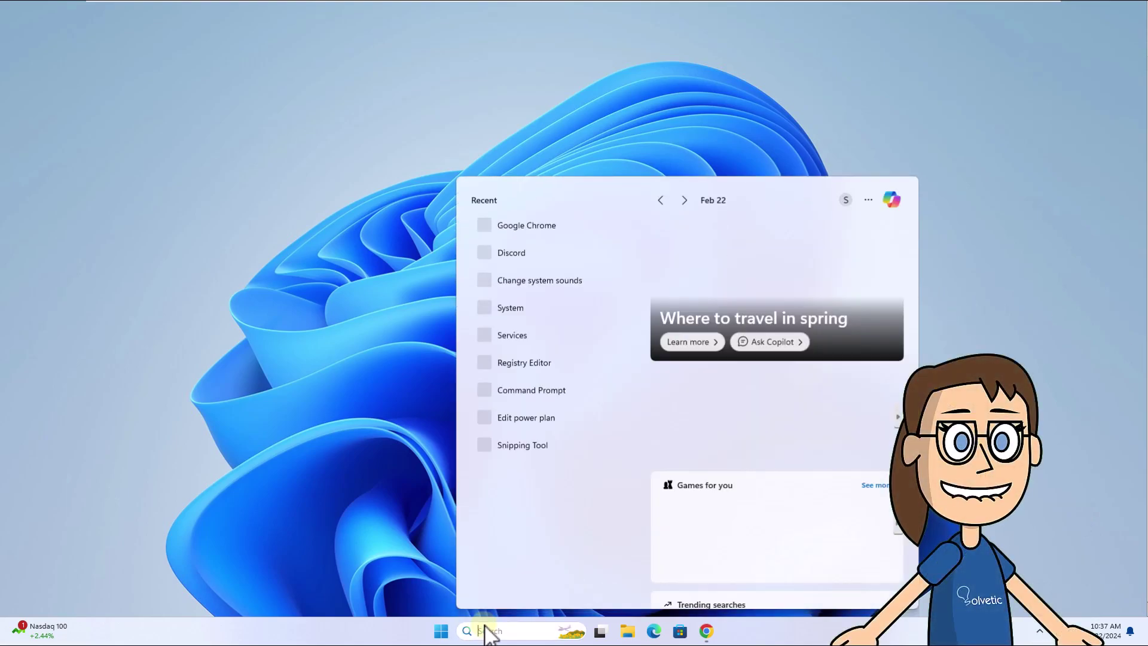
{"action": "type", "text": "discord"}
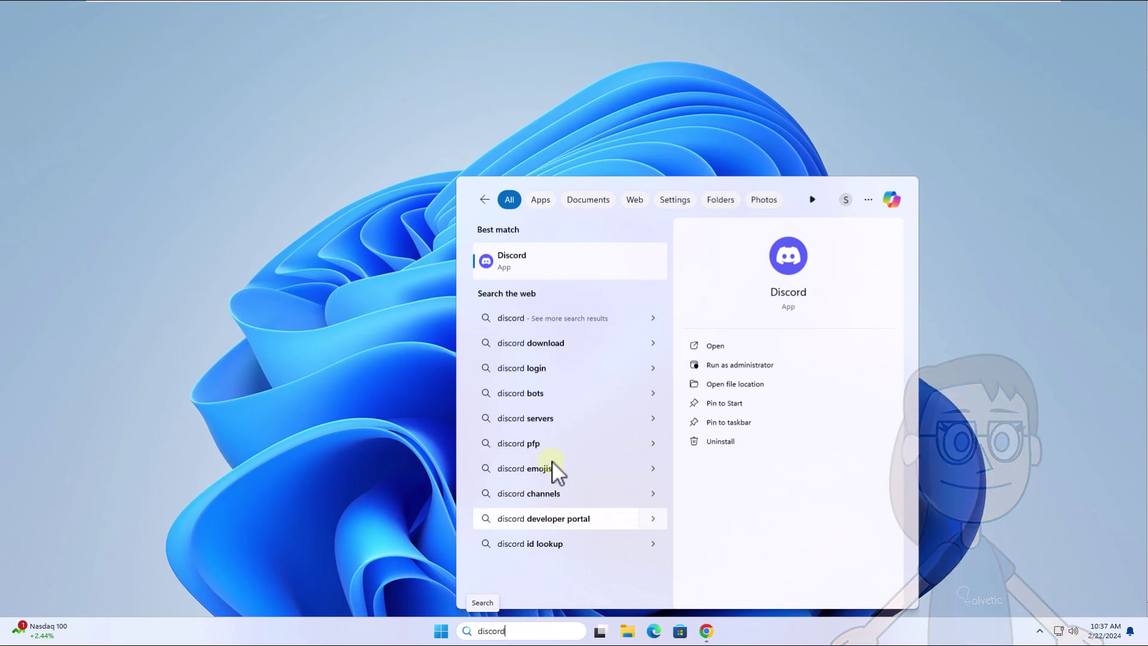
{"action": "left_click", "coordinate": [617, 276]}
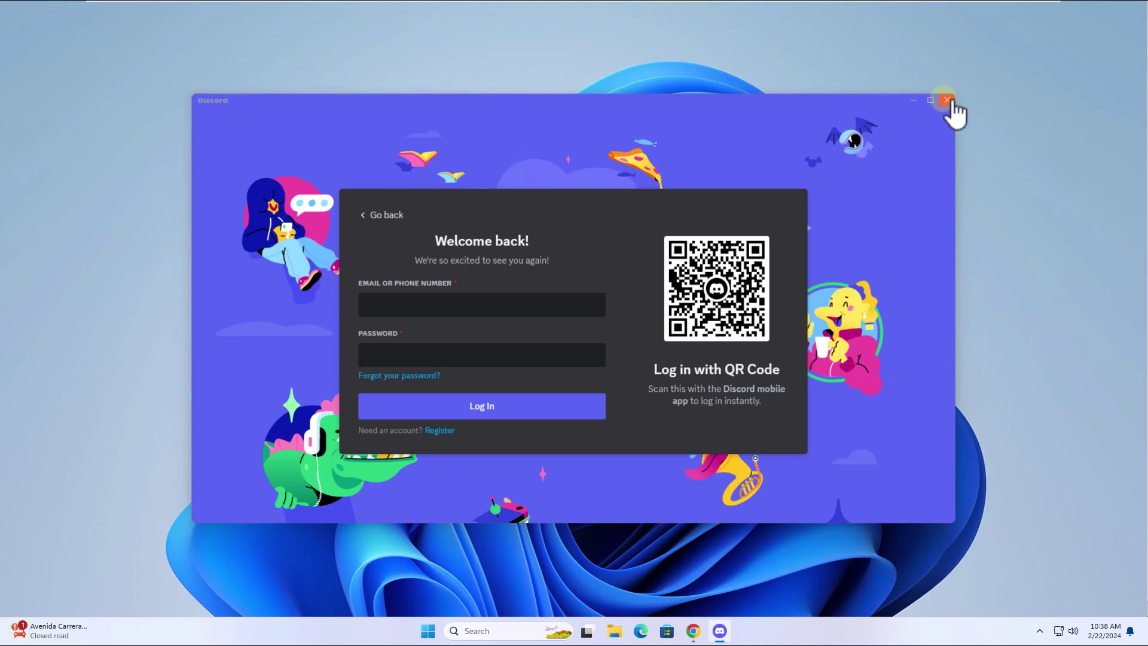
{"action": "left_click", "coordinate": [948, 100]}
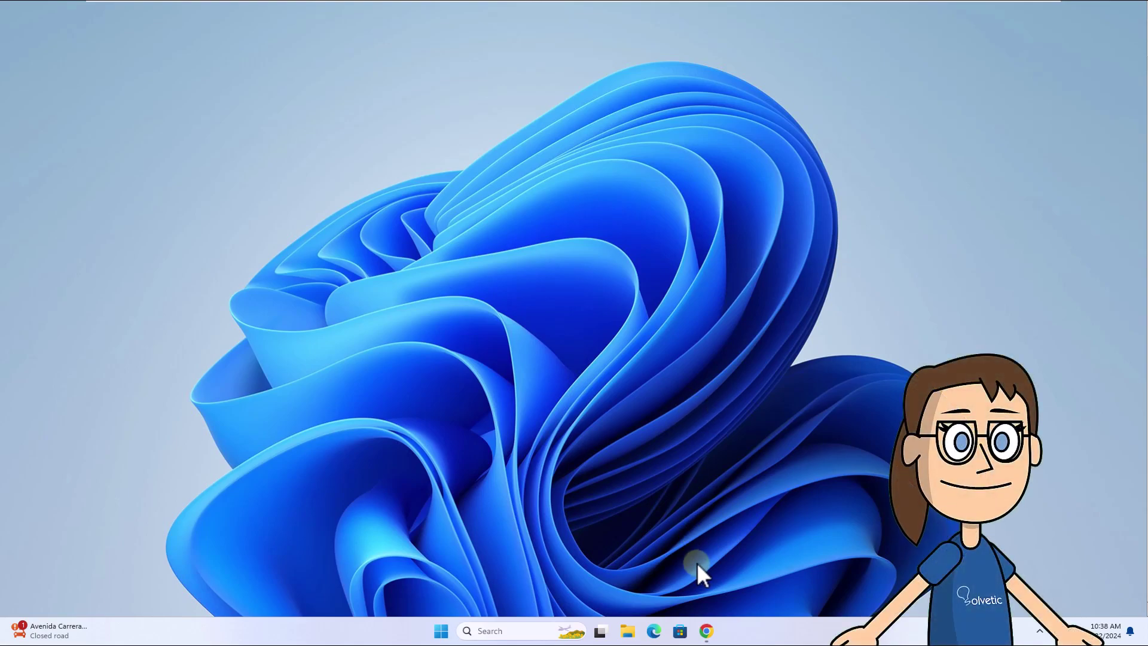
{"action": "left_click", "coordinate": [706, 631]}
{"action": "scroll", "coordinate": [414, 371], "scroll_direction": "down", "scroll_amount": 2}
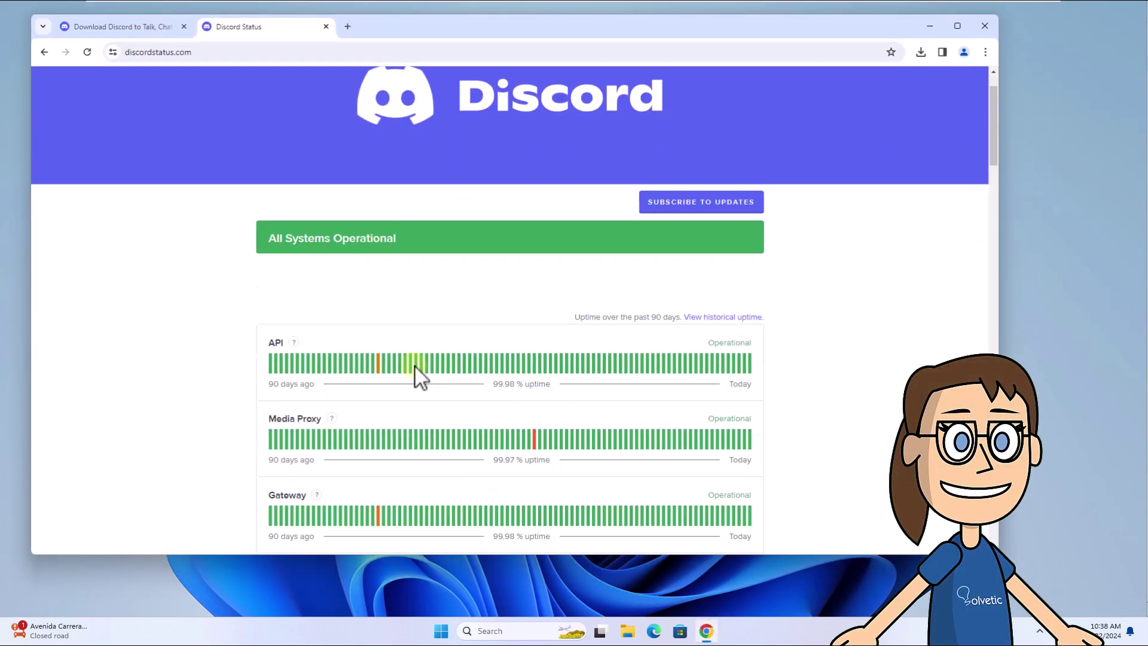
{"action": "scroll", "coordinate": [464, 336], "scroll_direction": "down", "scroll_amount": 2}
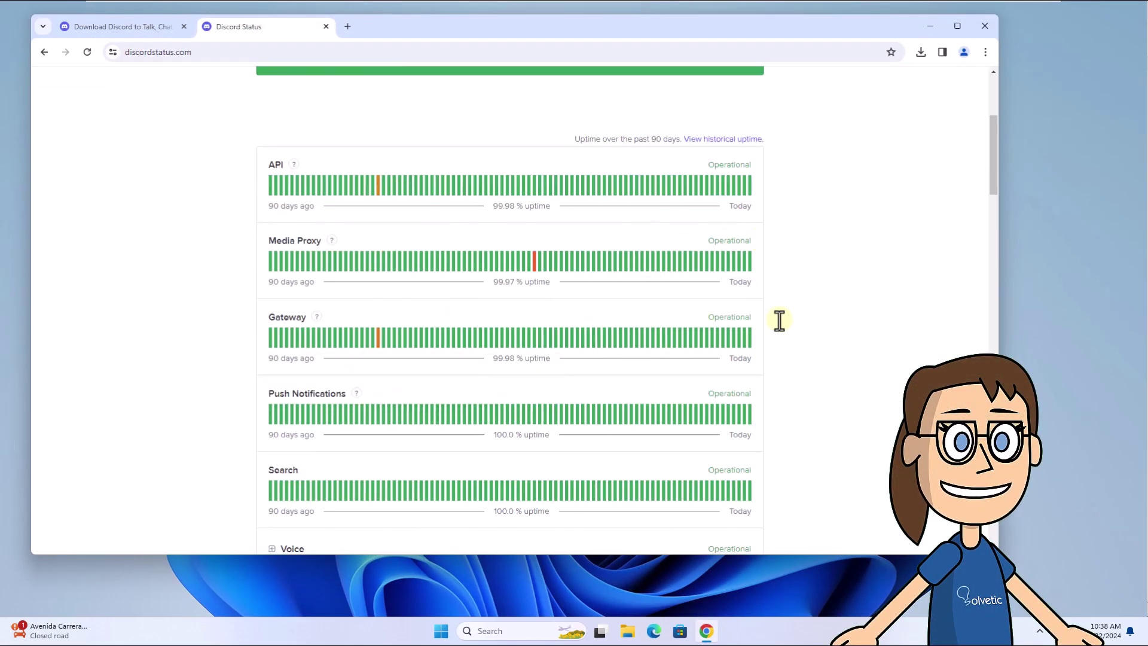
{"action": "scroll", "coordinate": [267, 384], "scroll_direction": "down", "scroll_amount": 2}
{"action": "scroll", "coordinate": [761, 375], "scroll_direction": "down", "scroll_amount": 3}
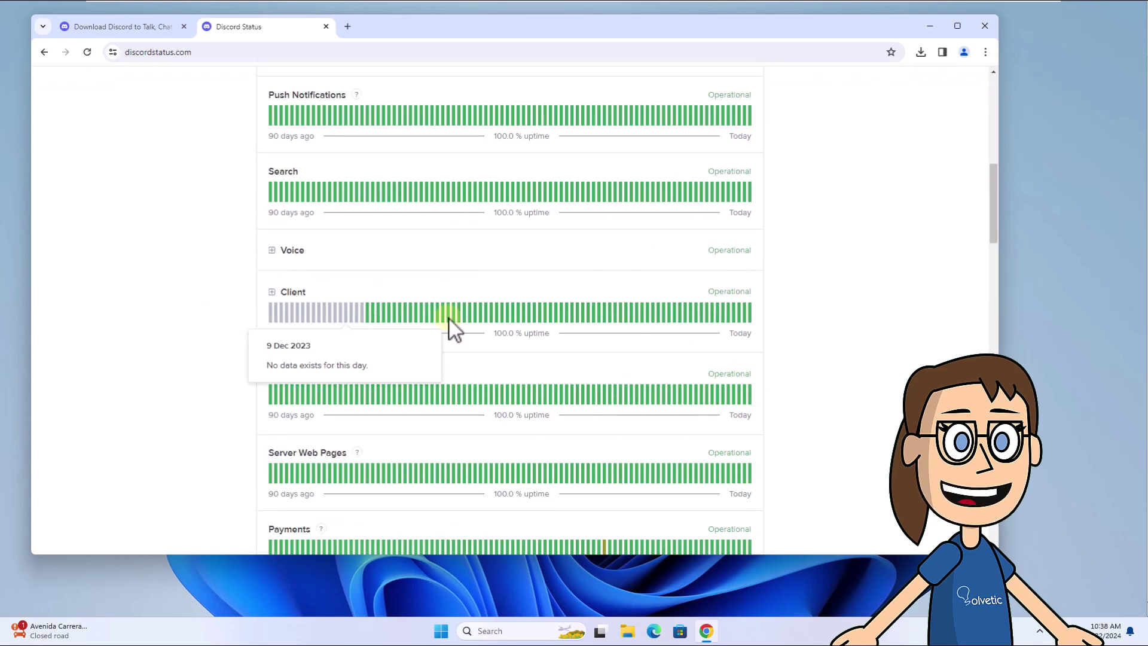
{"action": "scroll", "coordinate": [150, 325], "scroll_direction": "down", "scroll_amount": 1}
{"action": "scroll", "coordinate": [148, 326], "scroll_direction": "down", "scroll_amount": 5}
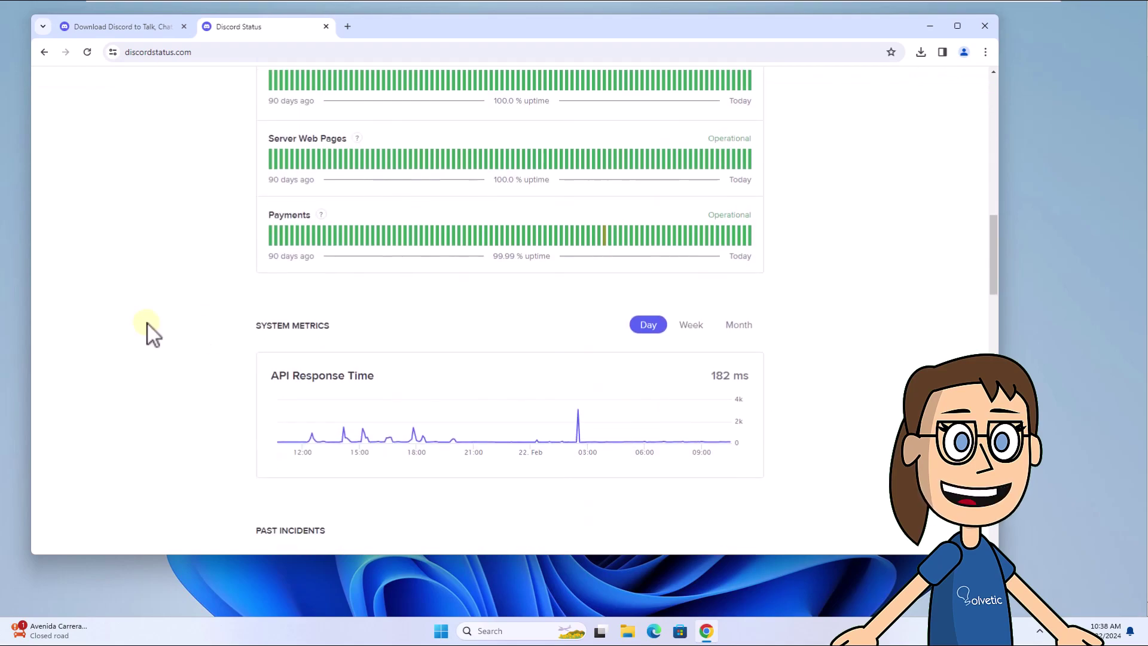
{"action": "scroll", "coordinate": [148, 326], "scroll_direction": "down", "scroll_amount": 2}
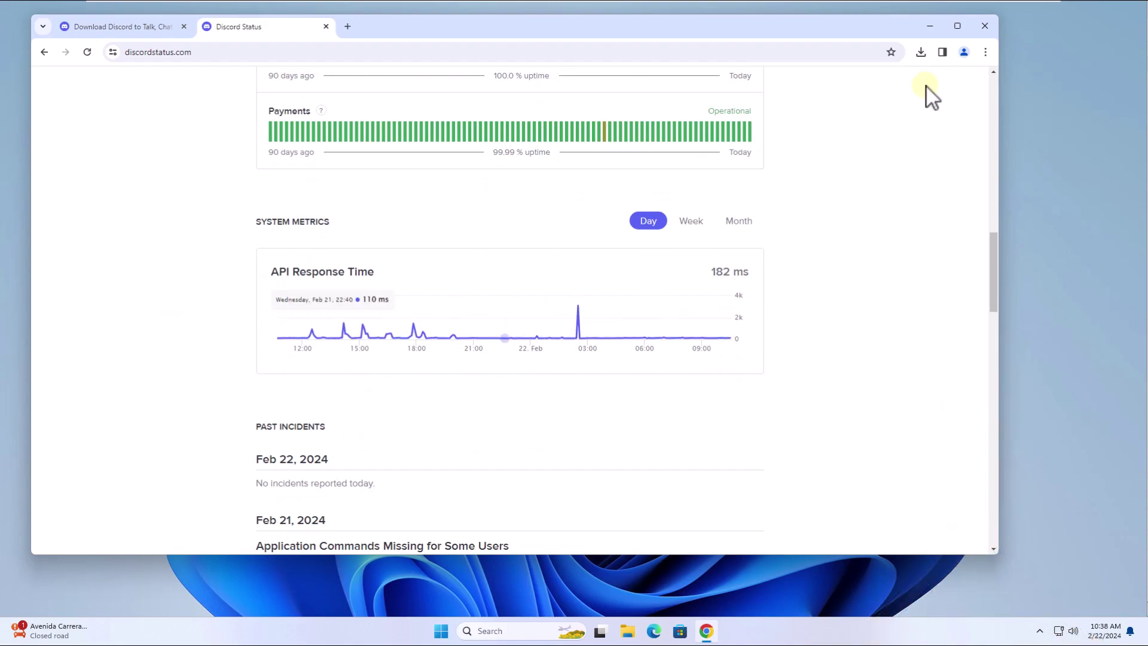
{"action": "left_click", "coordinate": [928, 26]}
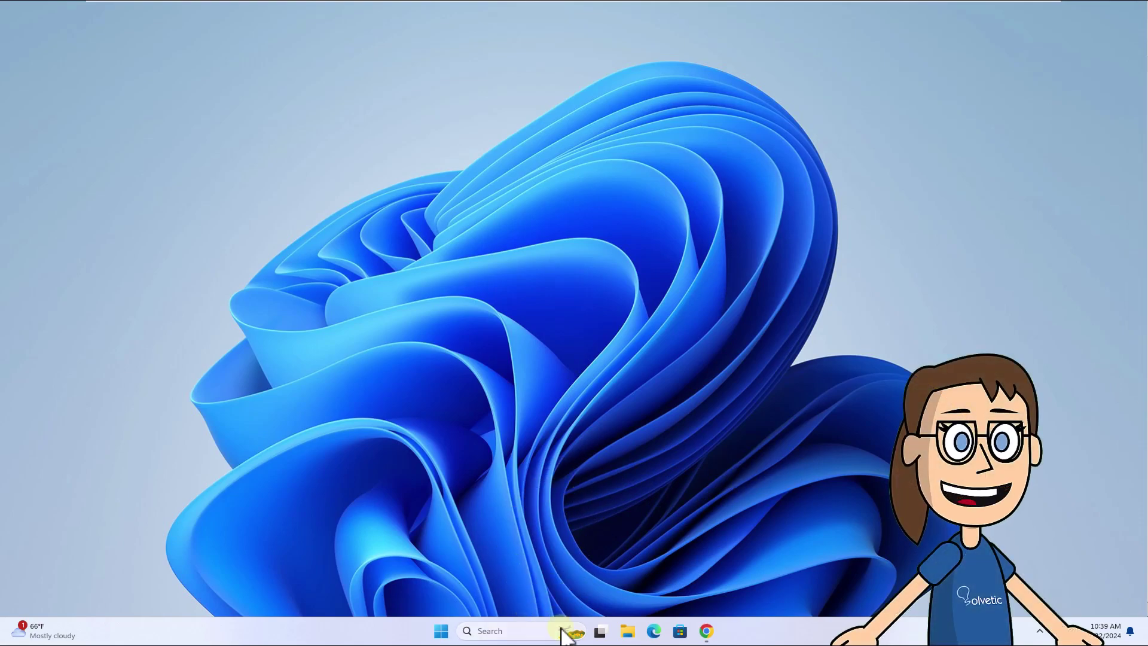
Run Discord as administrator, approve UAC, open the login form, then close the window
{"action": "left_click", "coordinate": [539, 629]}
{"action": "type", "text": "dis"}
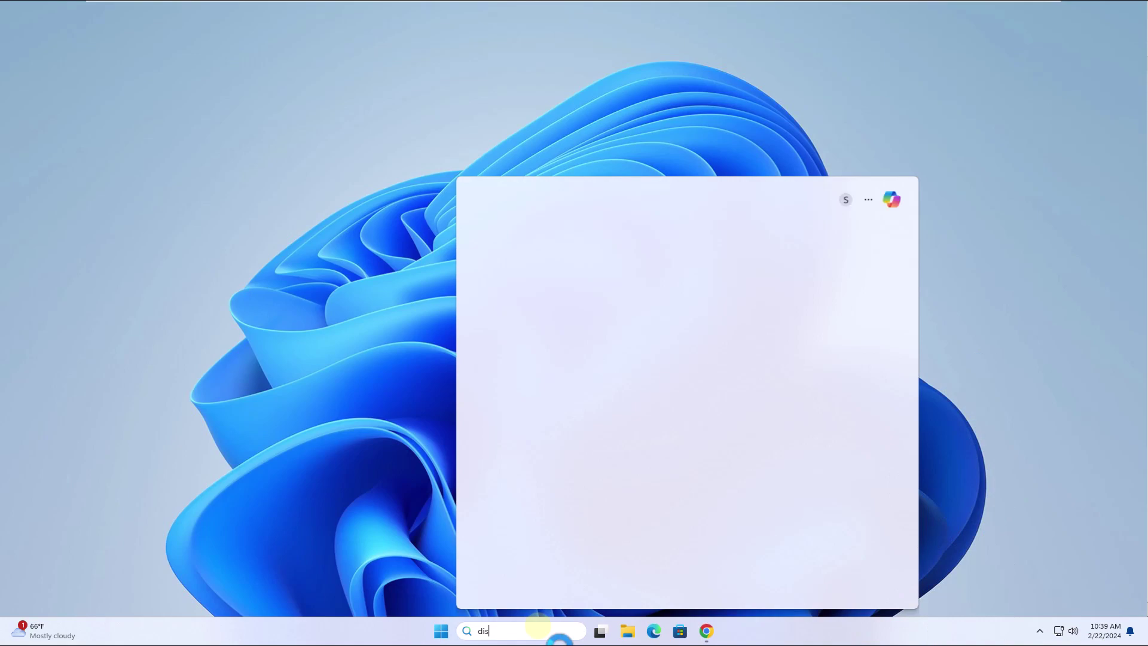
{"action": "type", "text": "cord"}
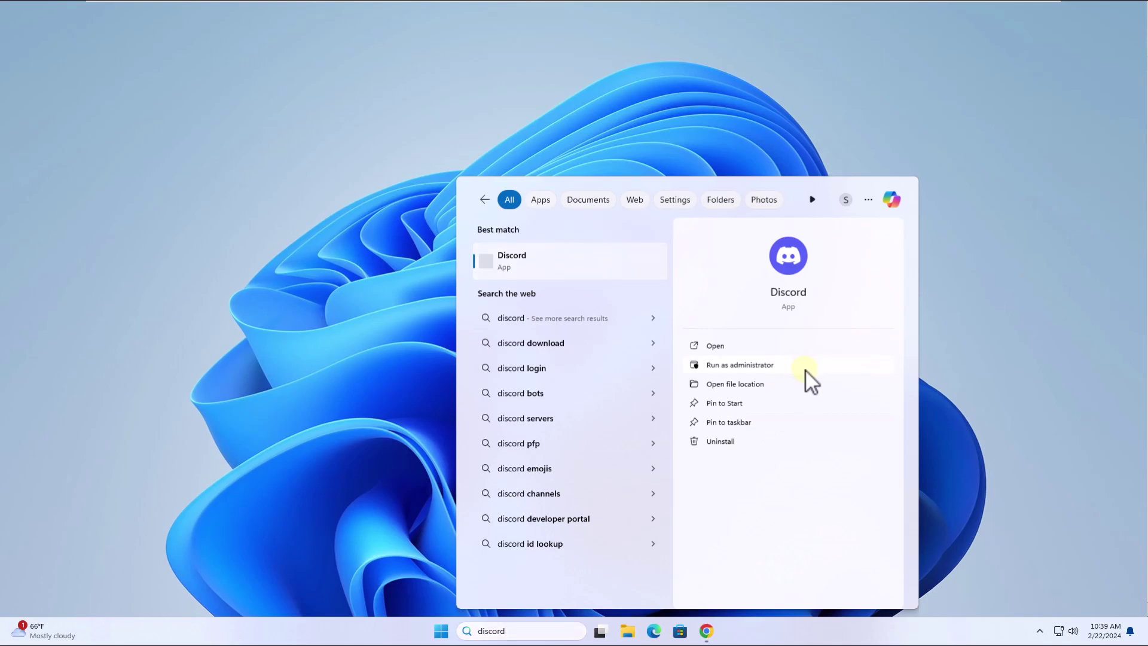
{"action": "left_click", "coordinate": [739, 365]}
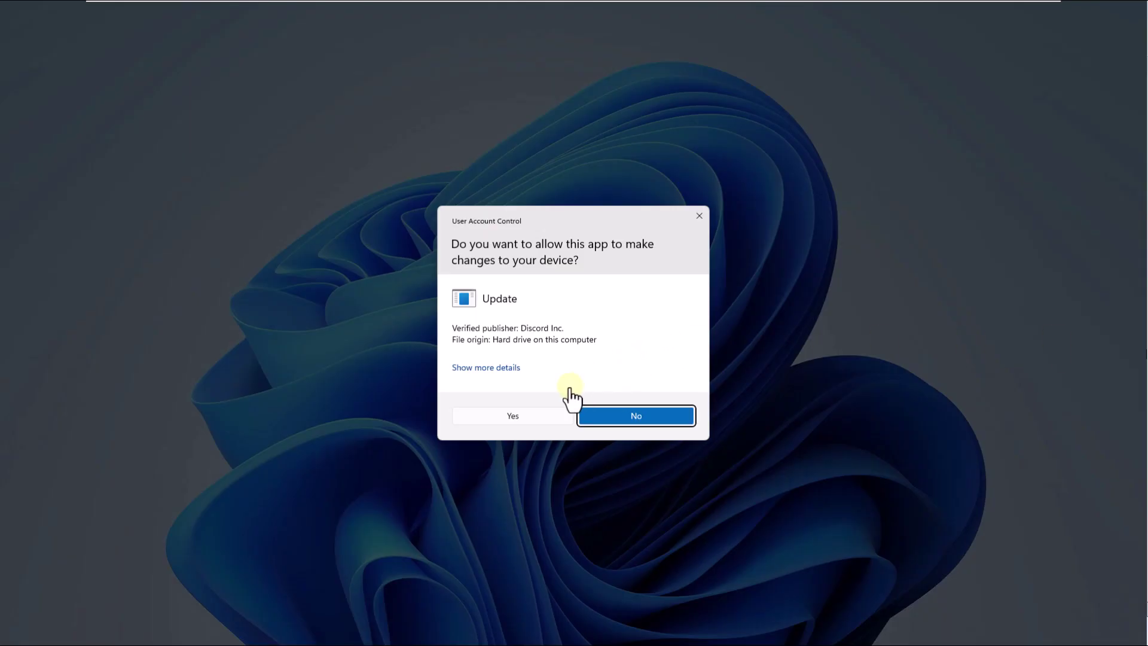
{"action": "left_click", "coordinate": [551, 415]}
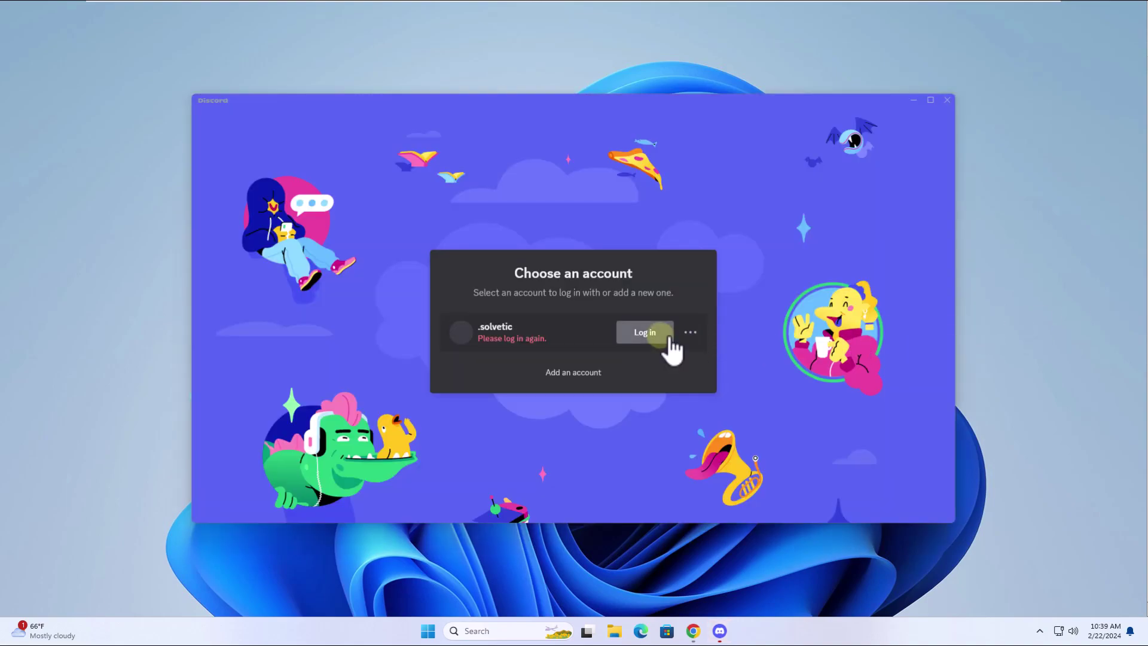
{"action": "left_click", "coordinate": [670, 341]}
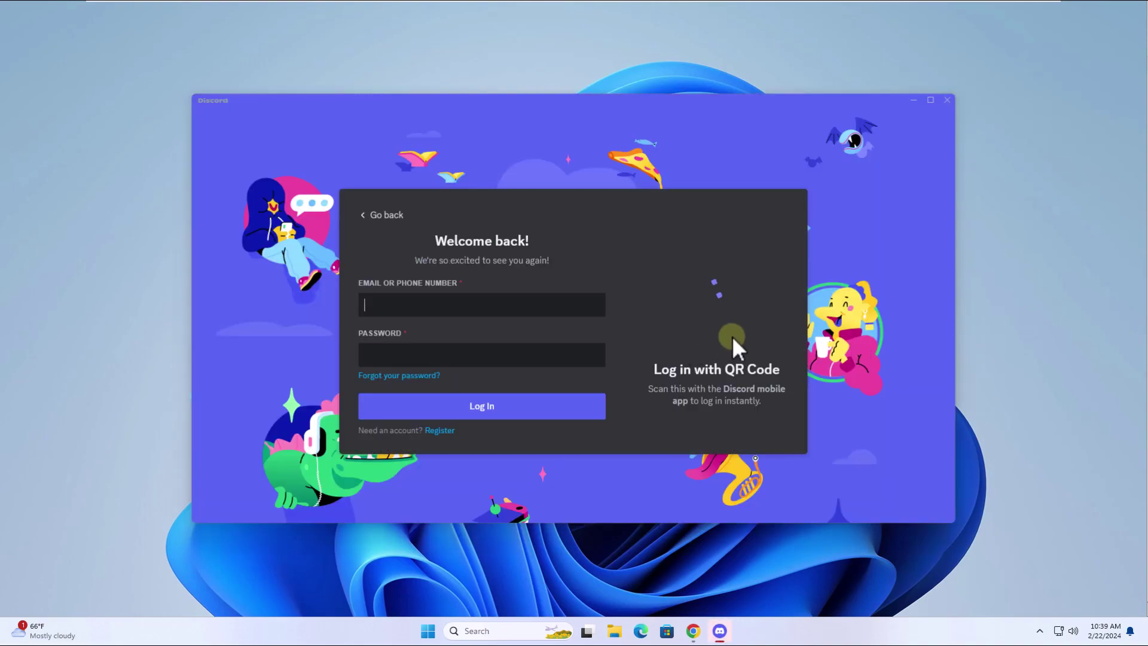
{"action": "left_click", "coordinate": [948, 101]}
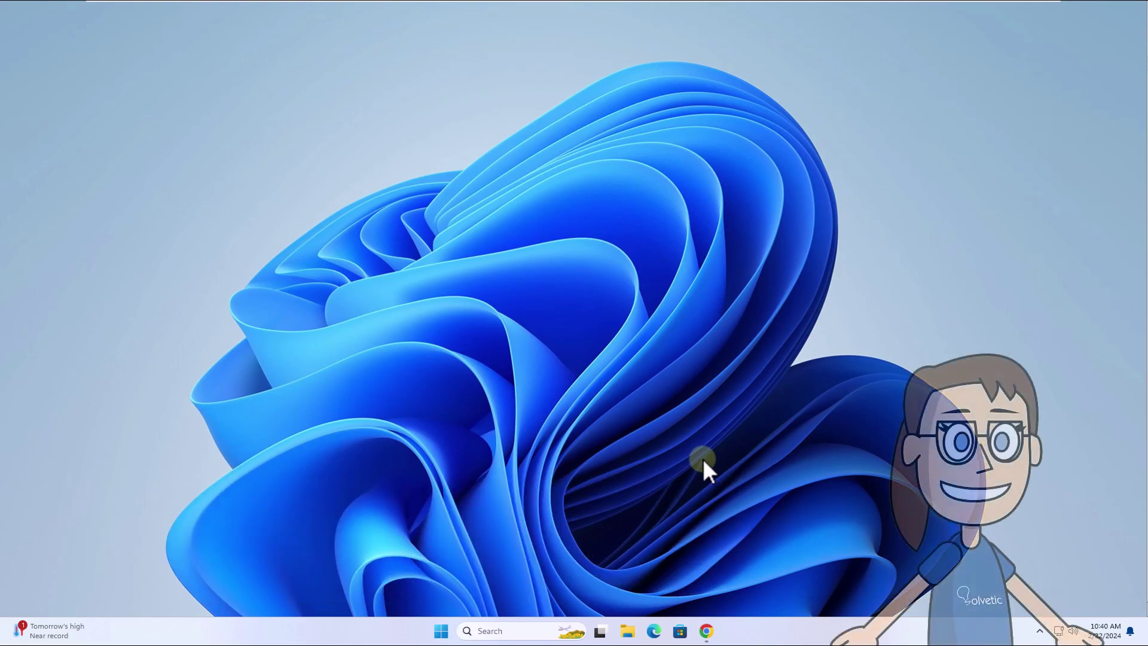
Turn Microsoft Defender Firewall off for the private network in Windows Security, then minimize it
{"action": "left_click", "coordinate": [520, 631]}
{"action": "type", "text": "security"}
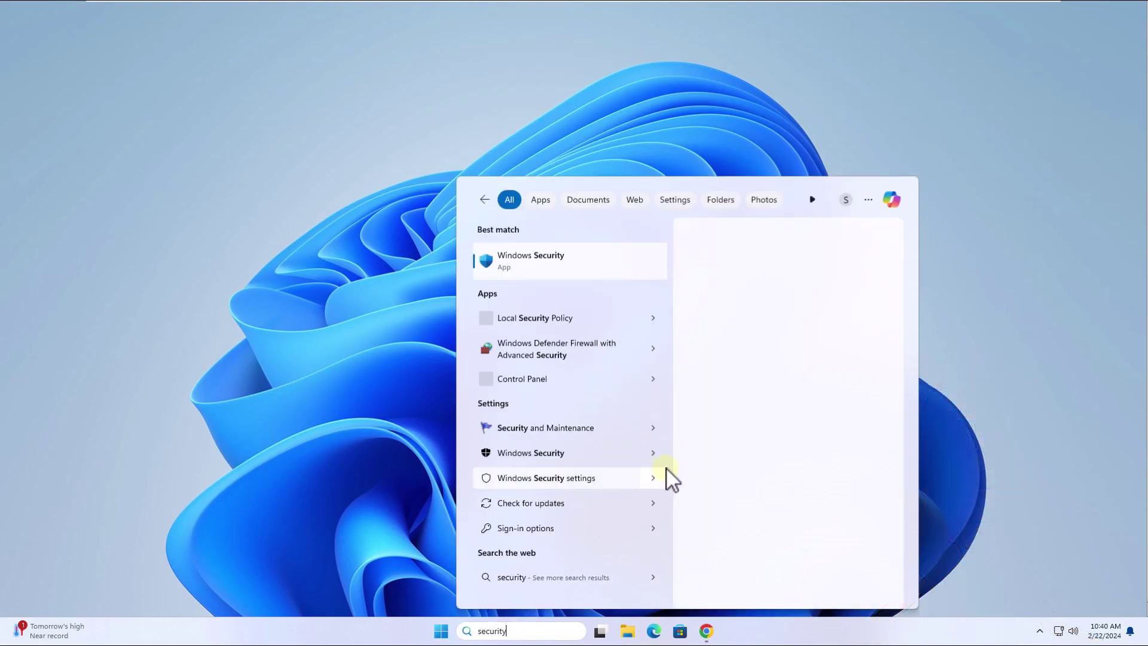
{"action": "left_click", "coordinate": [626, 267]}
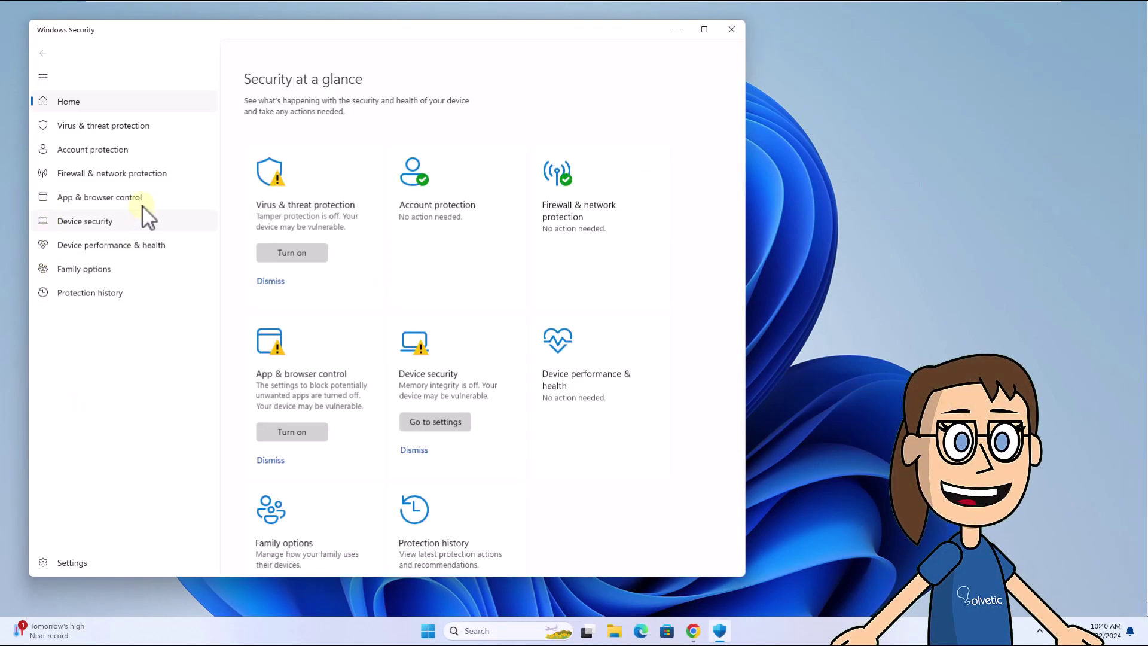
{"action": "left_click", "coordinate": [152, 174]}
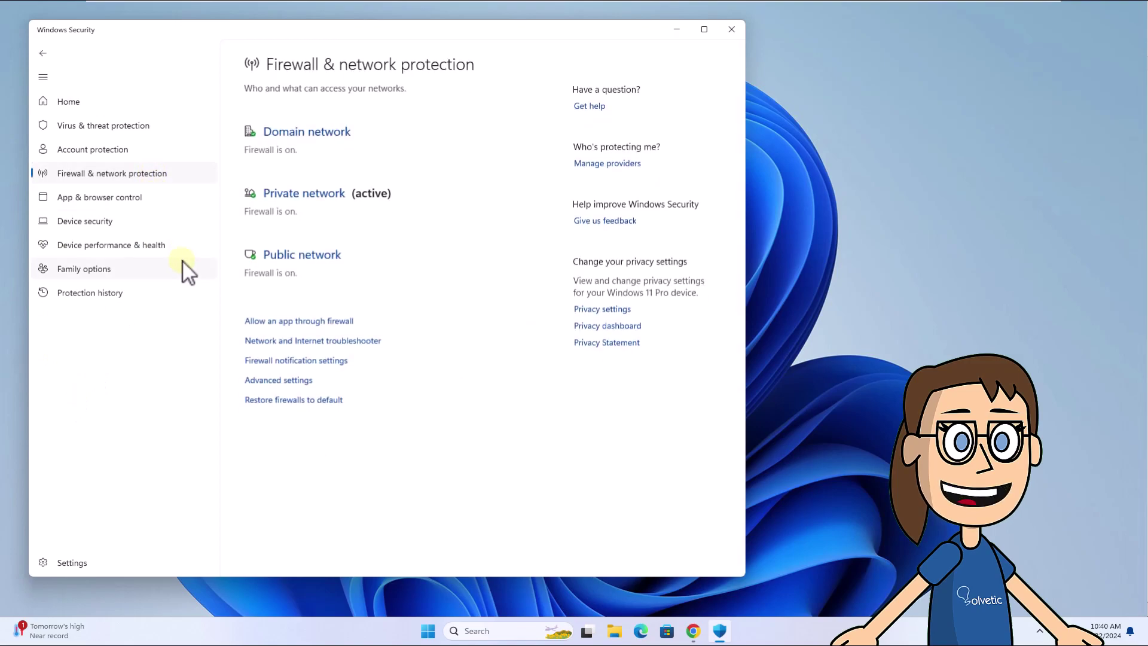
{"action": "left_click", "coordinate": [305, 193]}
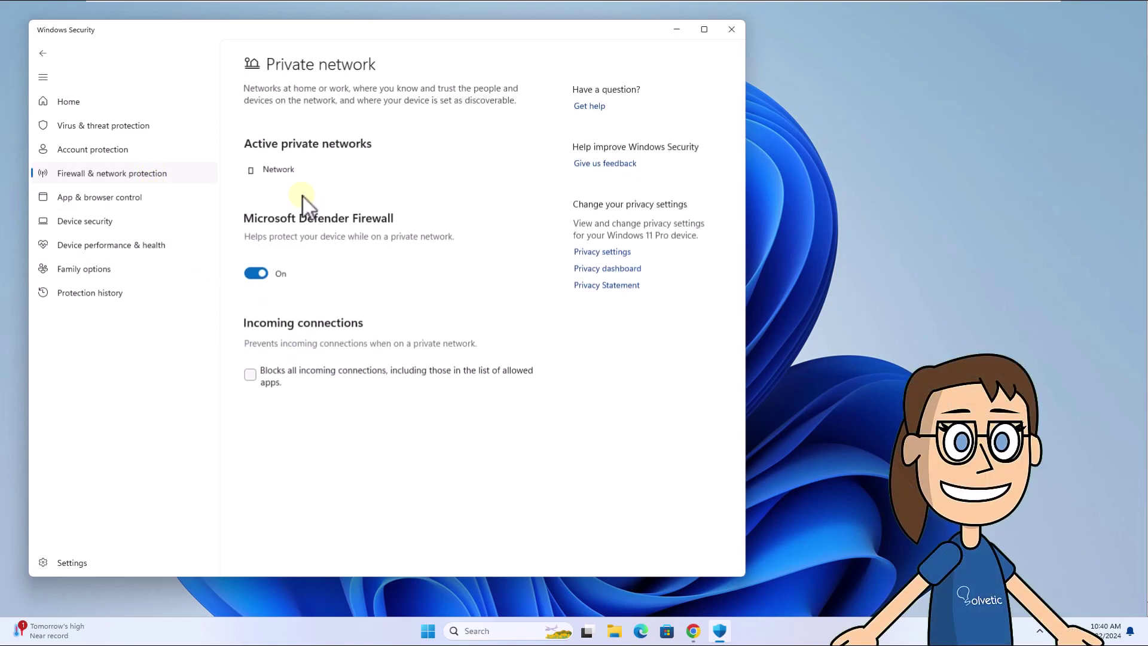
{"action": "left_click", "coordinate": [263, 274]}
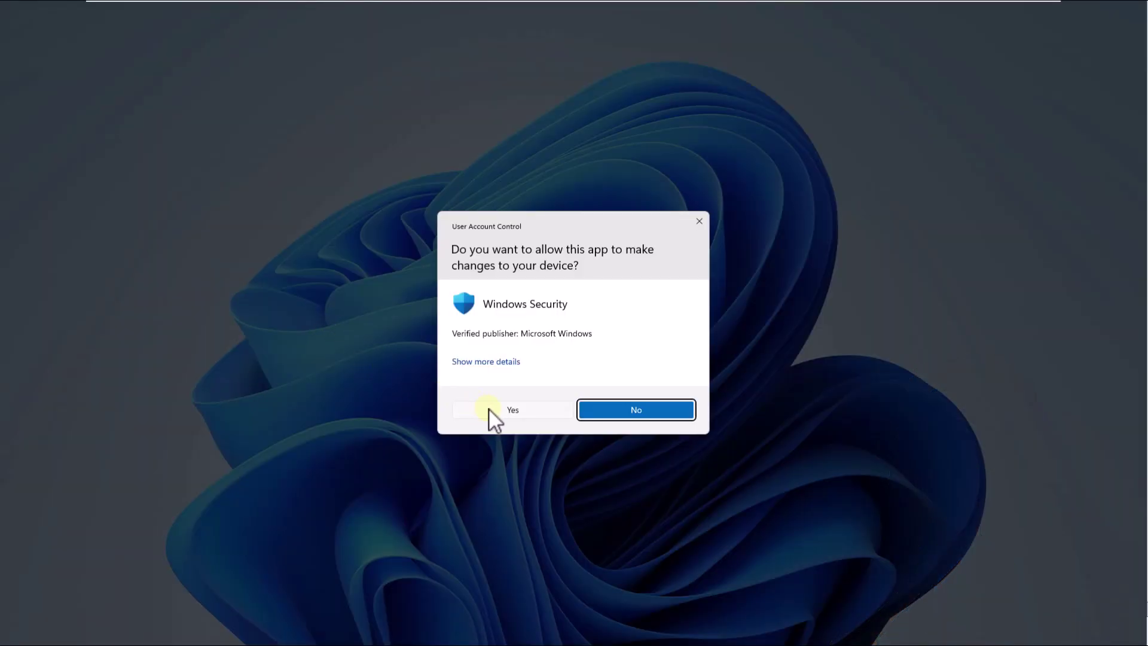
{"action": "left_click", "coordinate": [490, 410]}
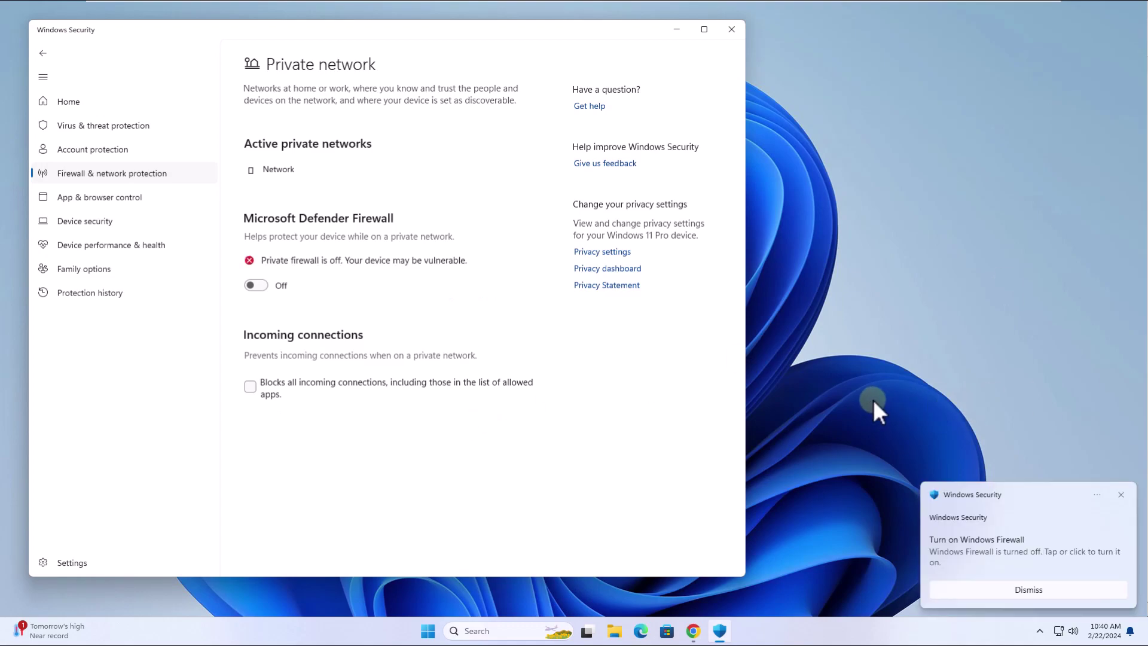
{"action": "left_click", "coordinate": [1121, 494]}
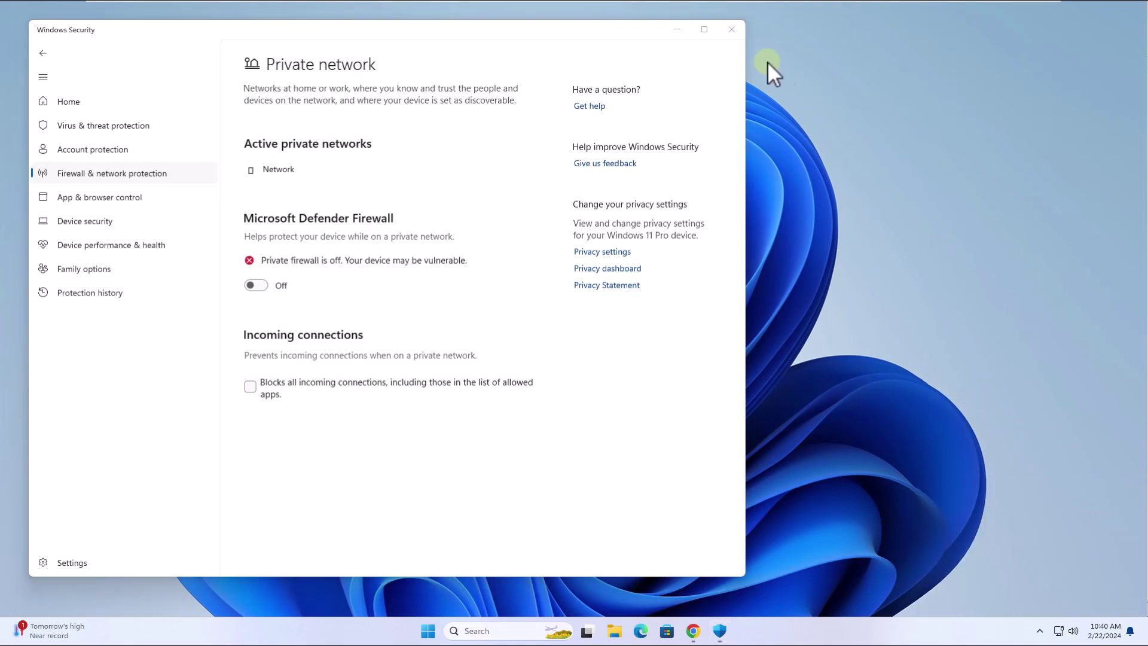
{"action": "left_click", "coordinate": [677, 29]}
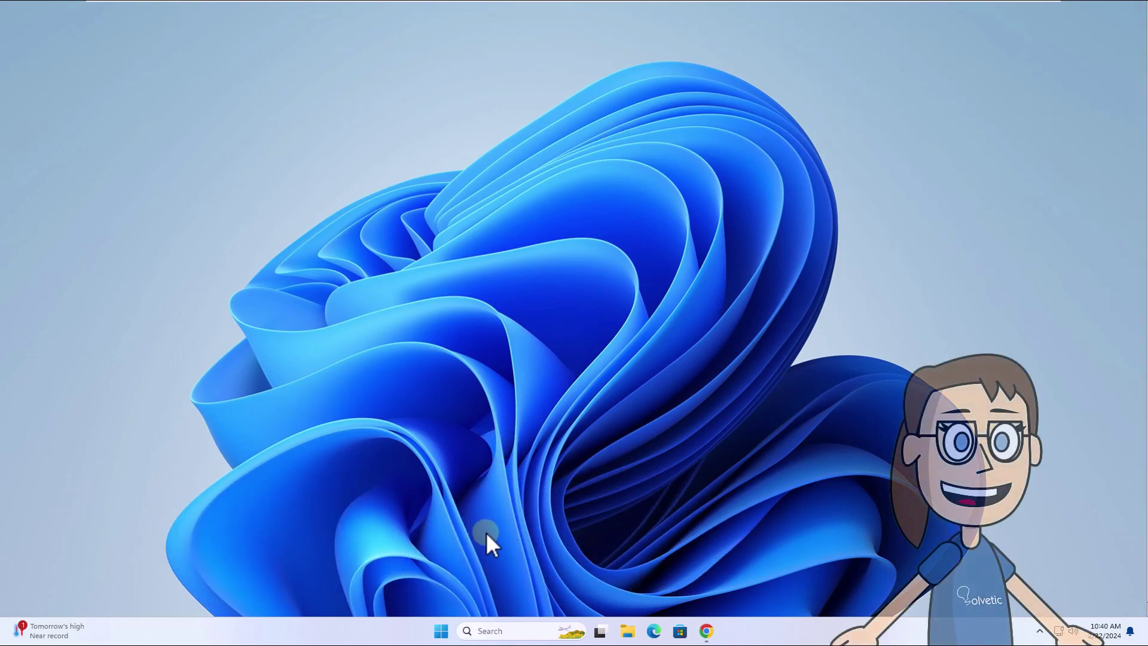
Delete the discord folder from the %appdata% Roaming folder, then close File Explorer
{"action": "left_click", "coordinate": [492, 626]}
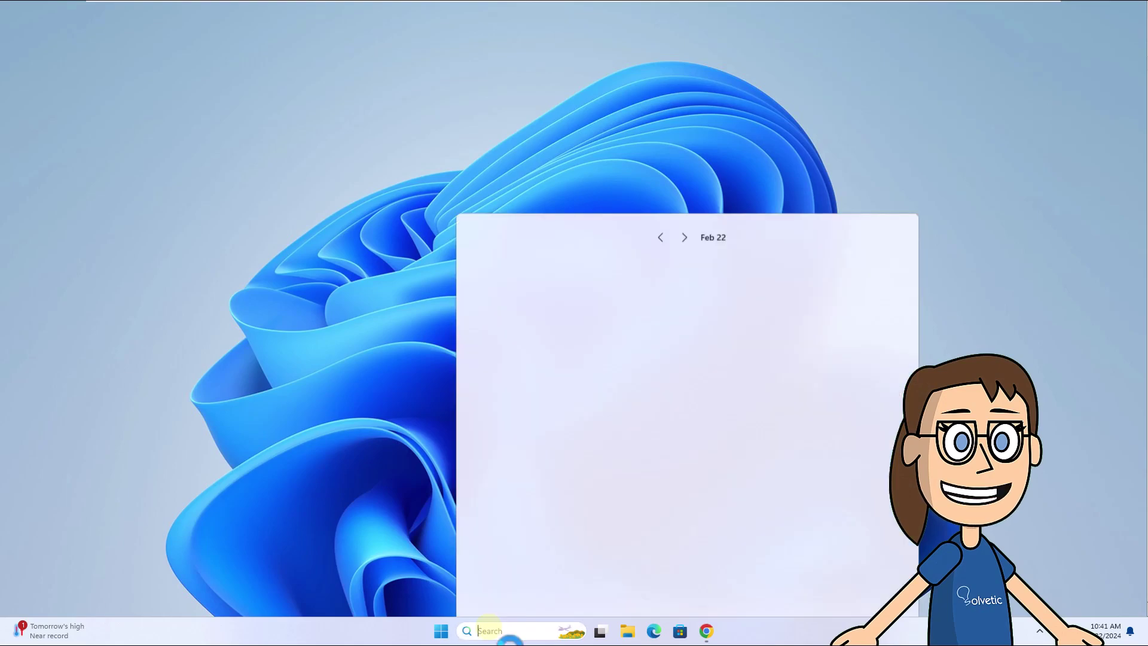
{"action": "type", "text": "%appdata%"}
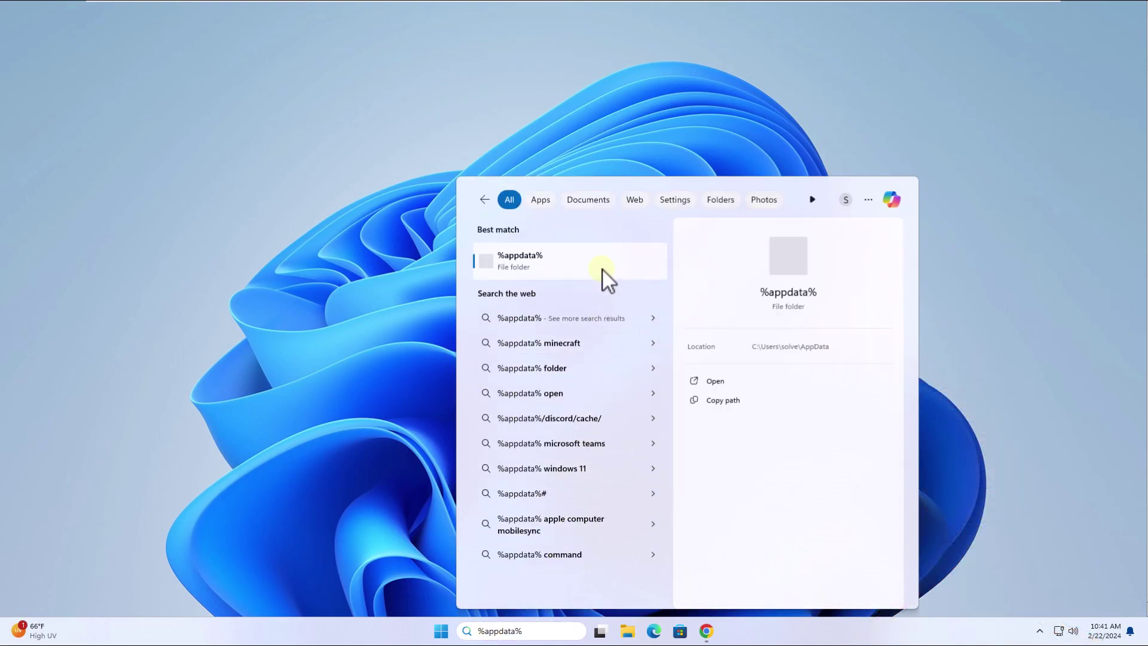
{"action": "left_click", "coordinate": [604, 270]}
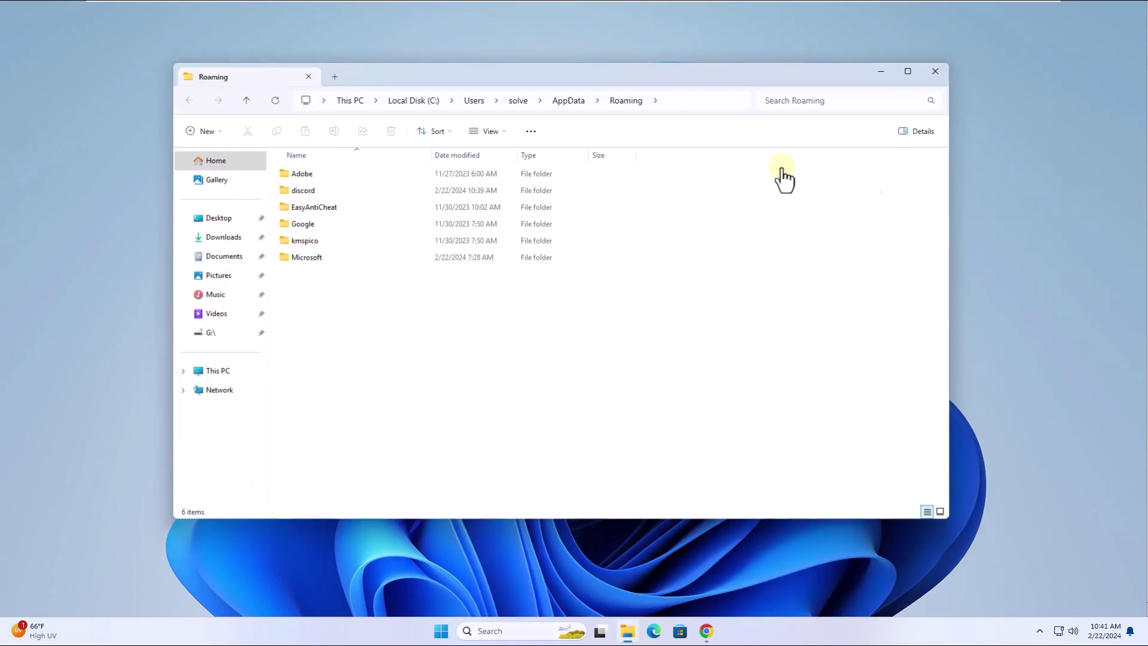
{"action": "left_click", "coordinate": [359, 191]}
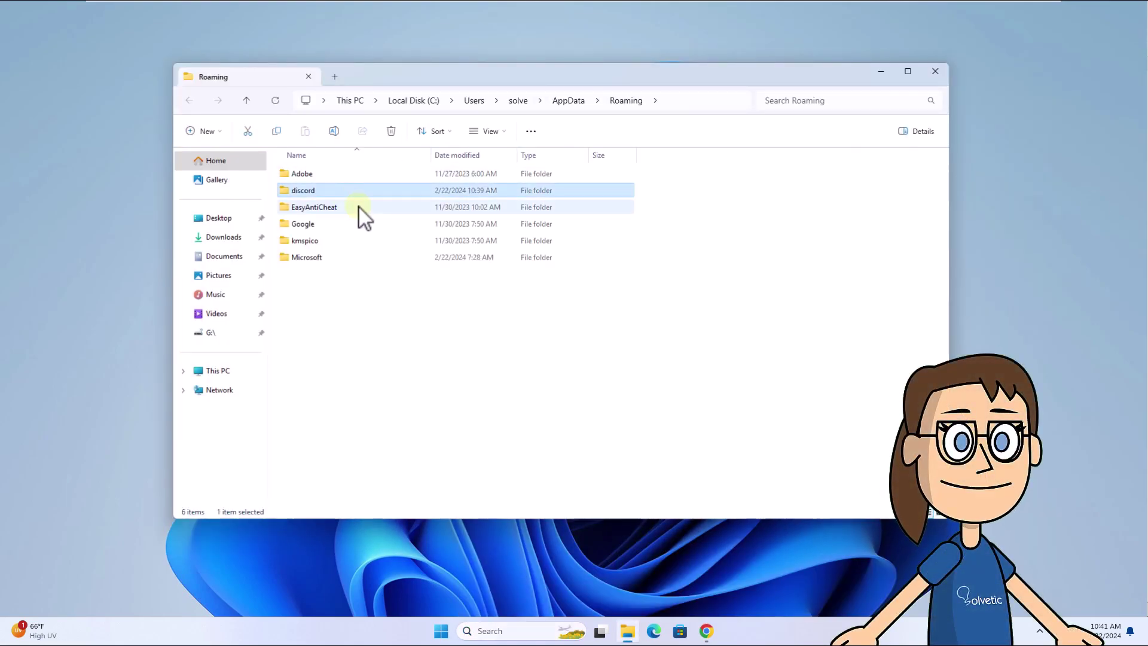
{"action": "left_click", "coordinate": [390, 134]}
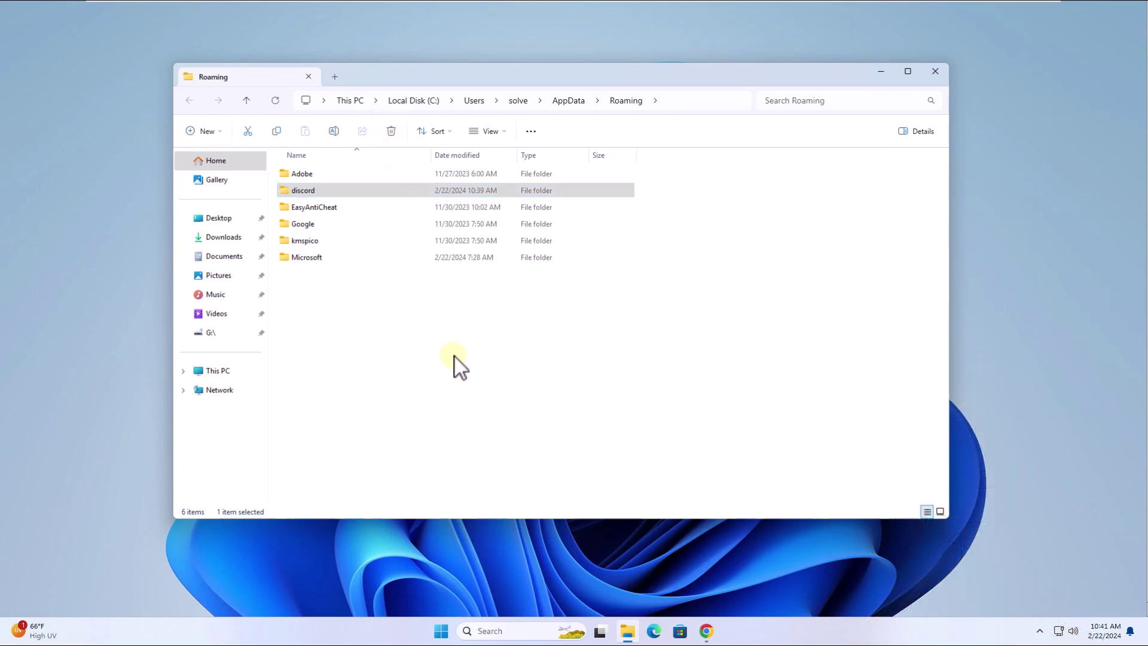
{"action": "key", "text": "Delete"}
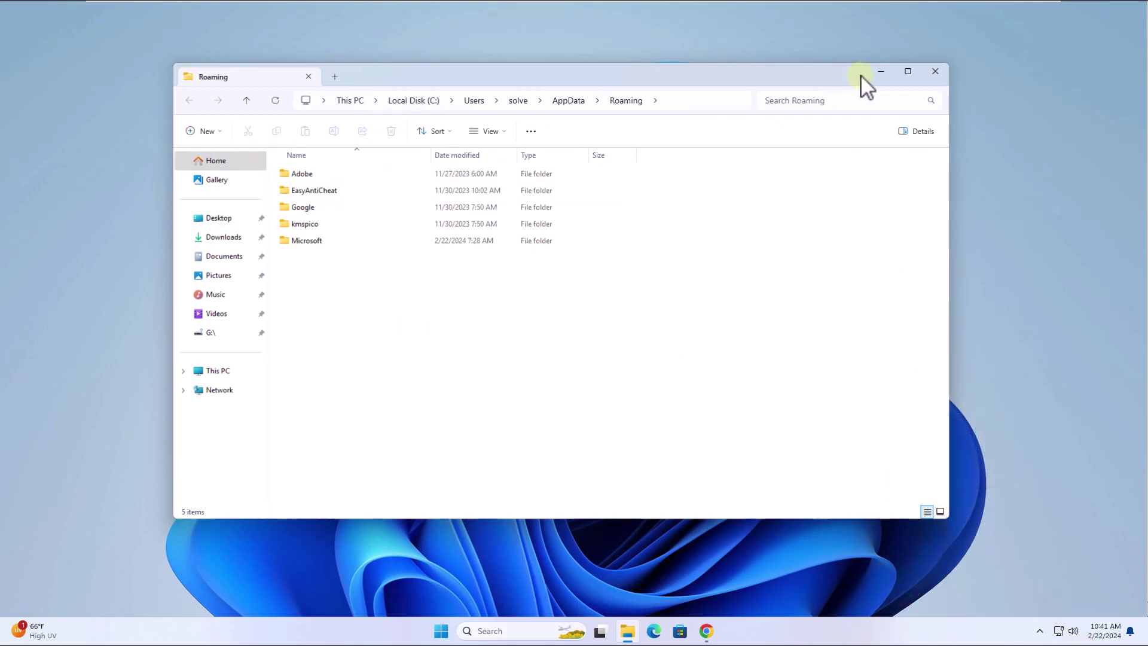
{"action": "left_click", "coordinate": [931, 70]}
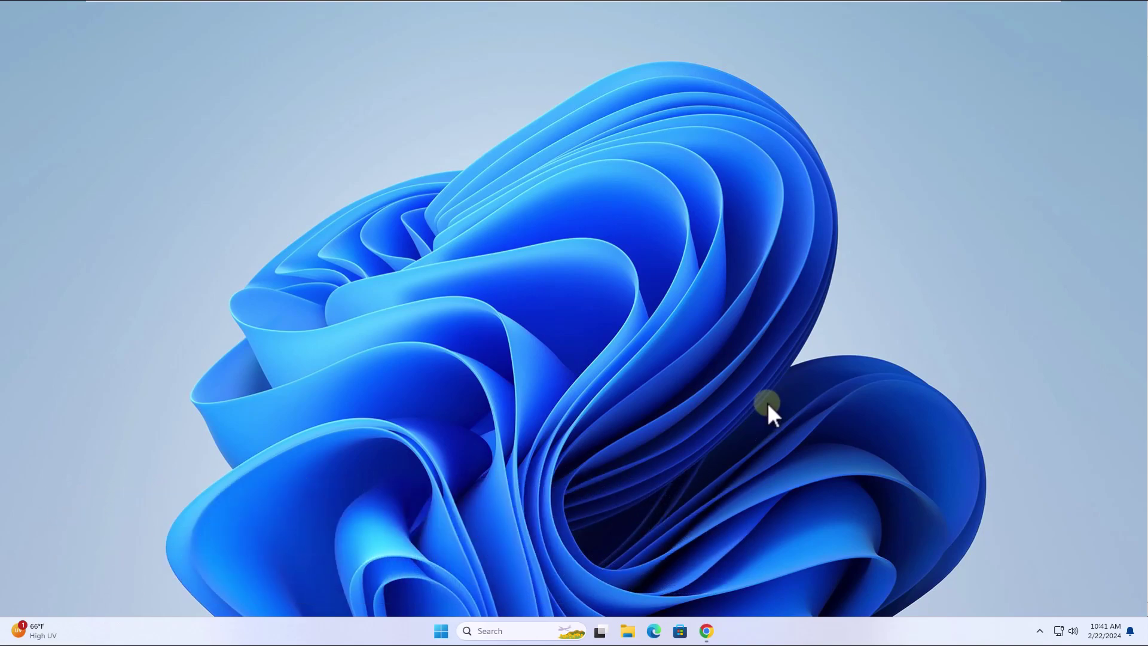
Uninstall Discord through Control Panel's Programs and Features list
{"action": "left_click", "coordinate": [524, 629]}
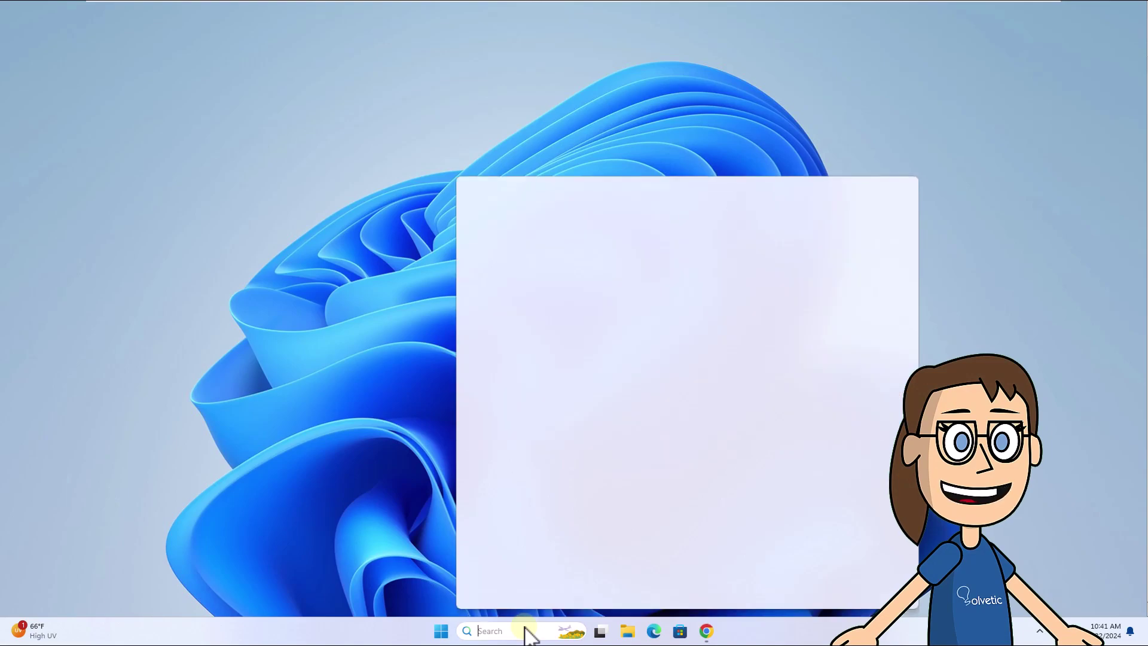
{"action": "type", "text": "control"}
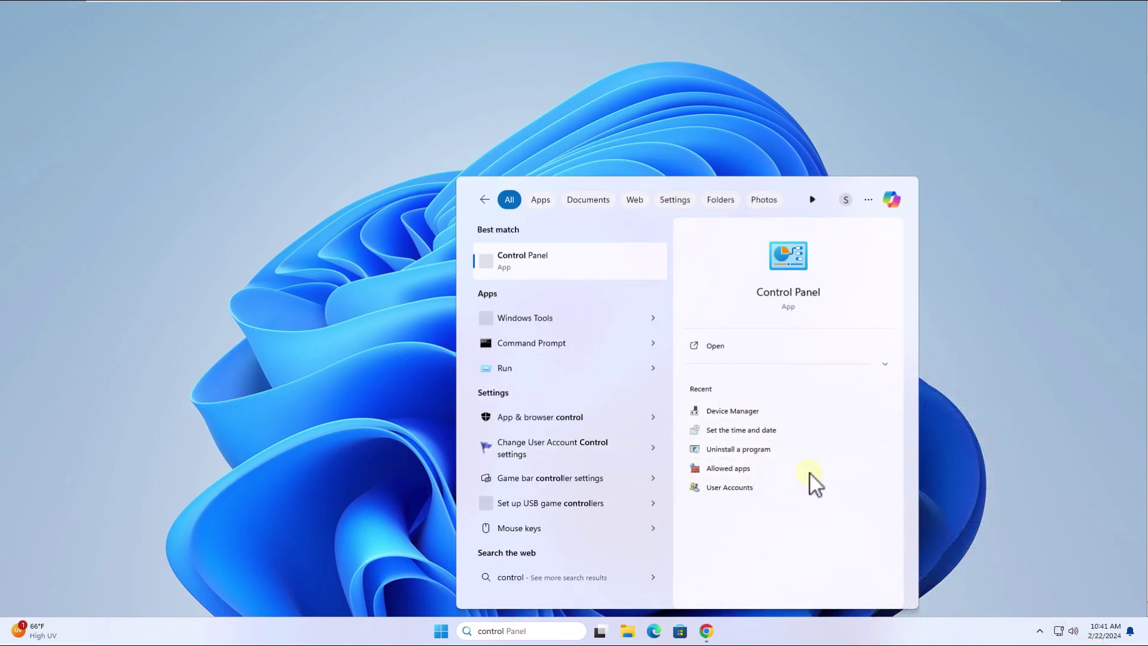
{"action": "left_click", "coordinate": [825, 452]}
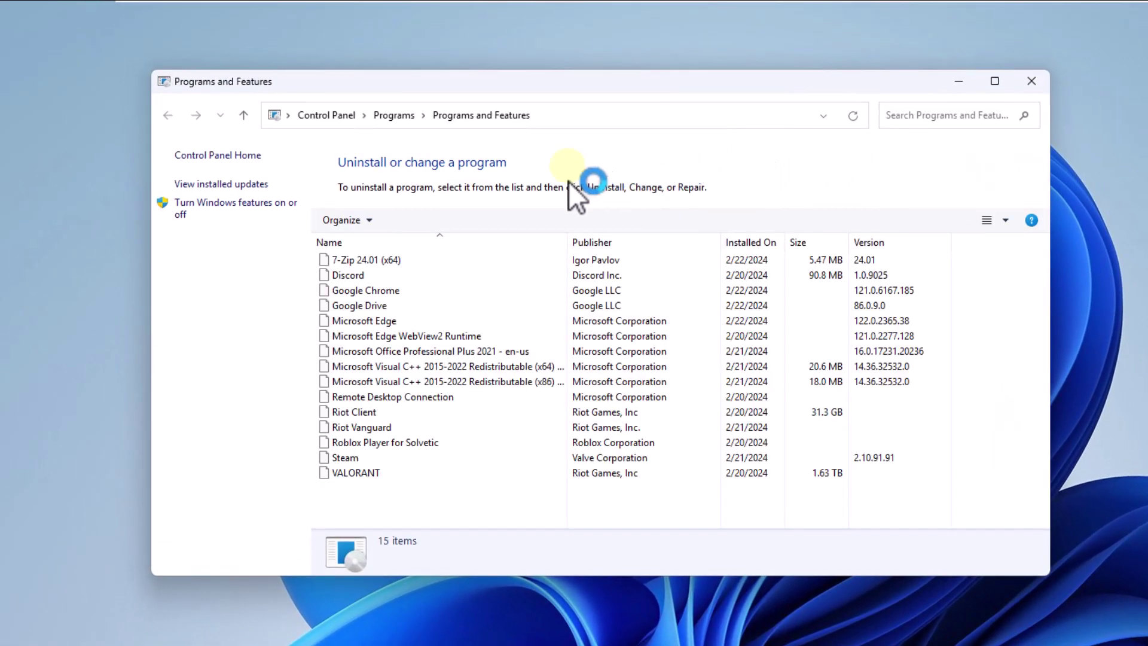
{"action": "left_click", "coordinate": [396, 272]}
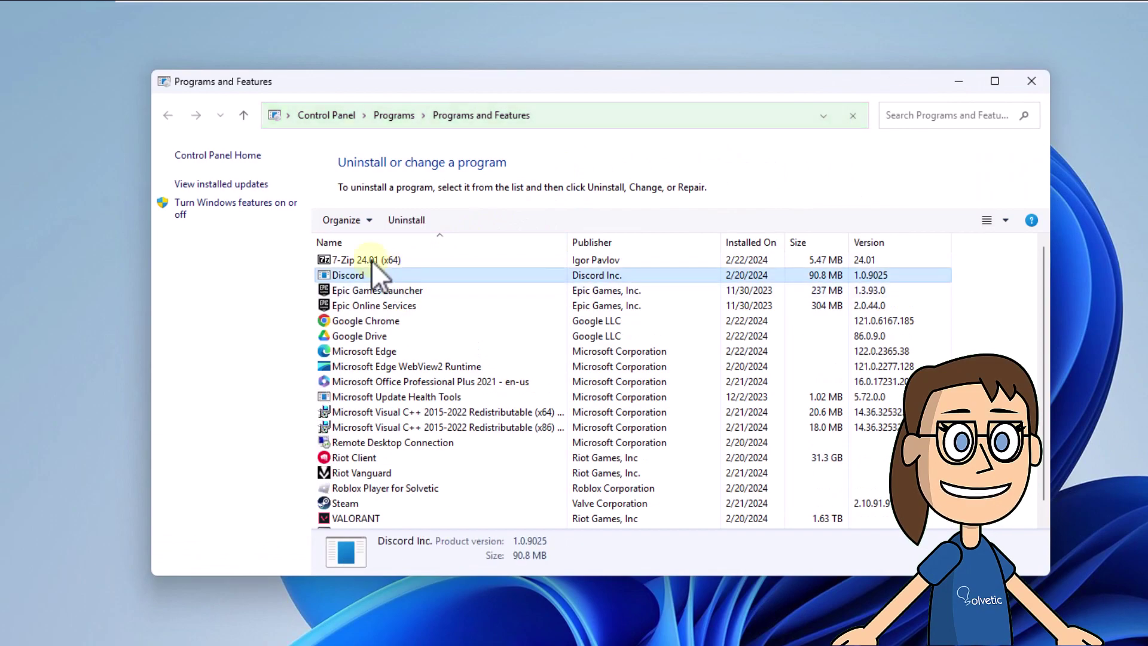
{"action": "left_click", "coordinate": [411, 225]}
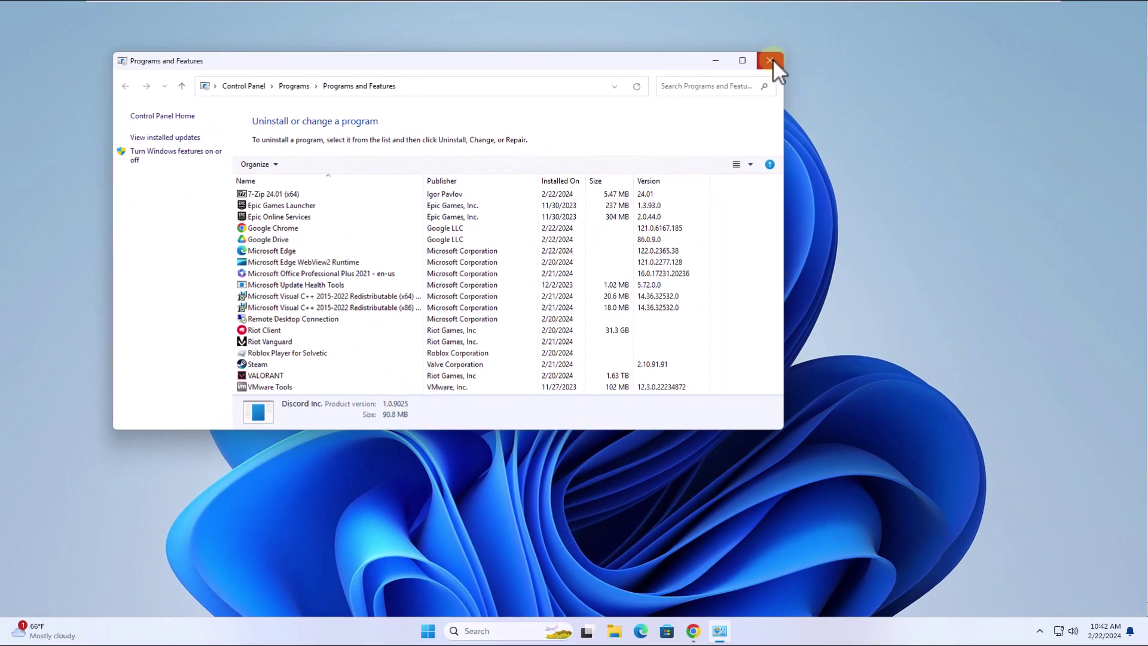
Run the downloaded DiscordSetup.exe from Chrome, then close Chrome and the new Discord login window
{"action": "left_click", "coordinate": [985, 77]}
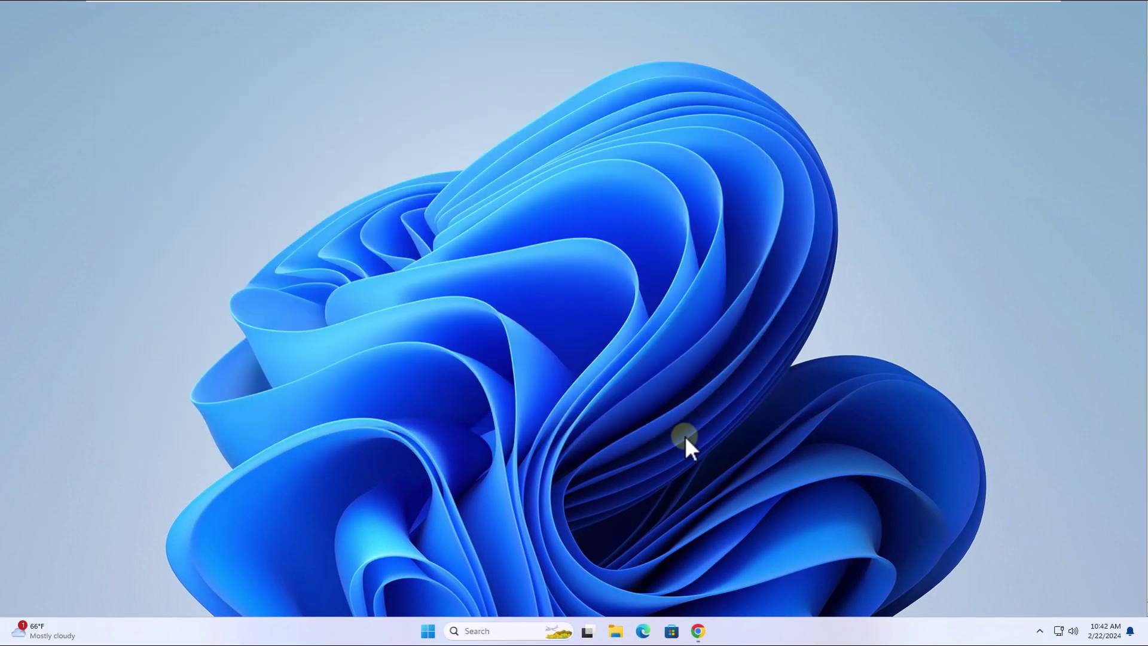
{"action": "left_click", "coordinate": [706, 631]}
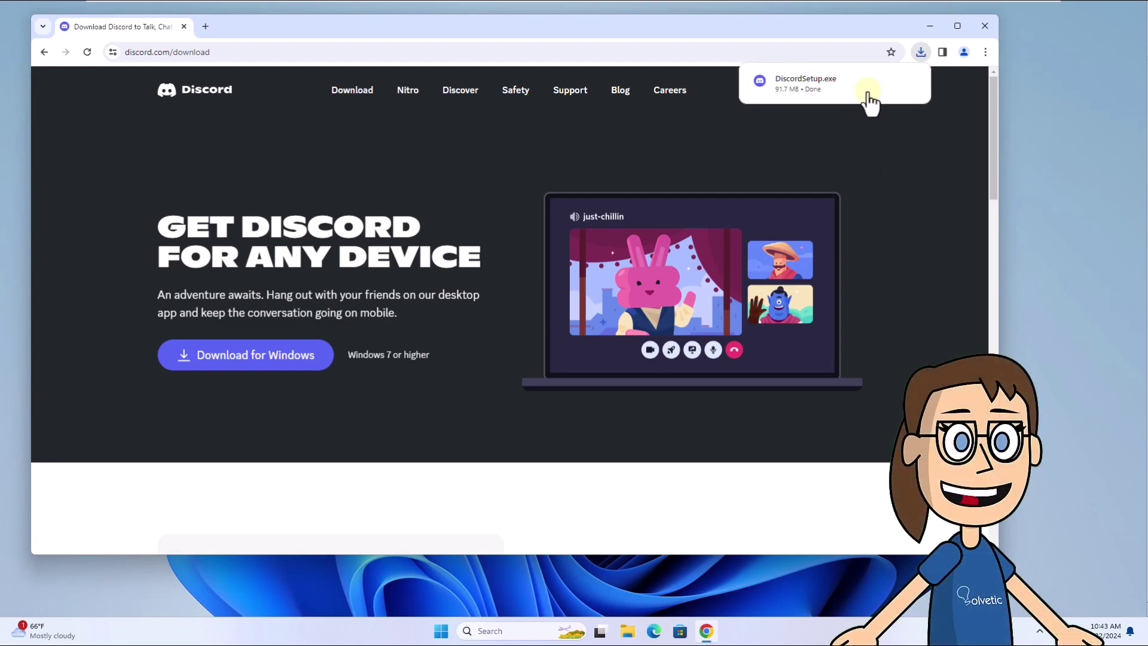
{"action": "left_click", "coordinate": [840, 85]}
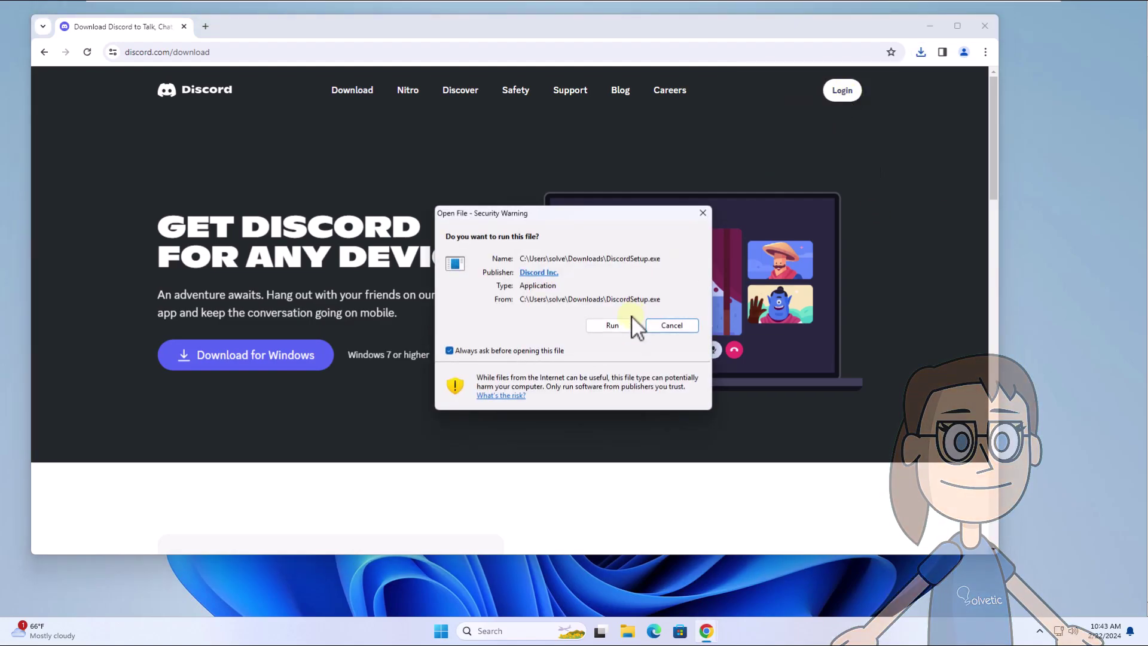
{"action": "left_click", "coordinate": [613, 325]}
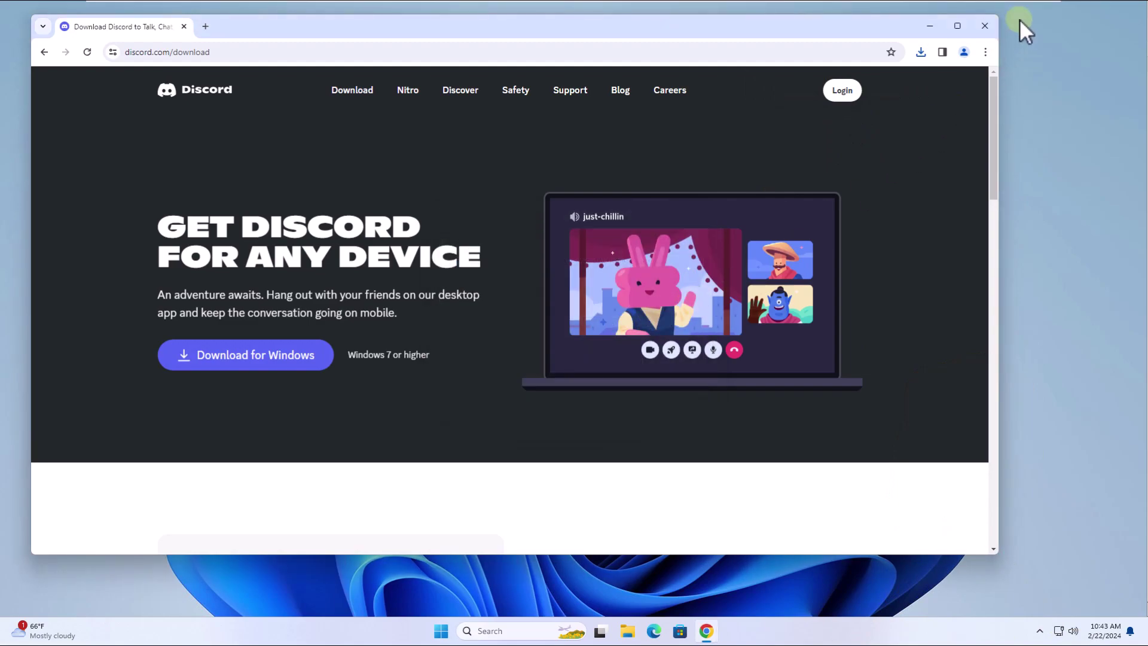
{"action": "left_click", "coordinate": [987, 26]}
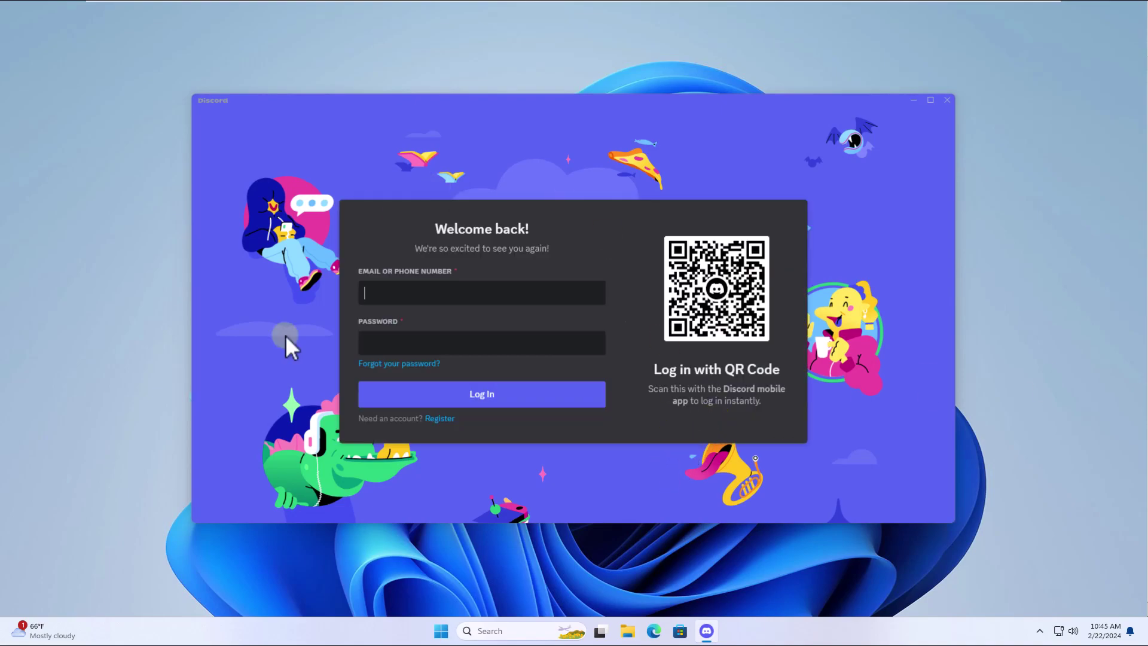
{"action": "left_click", "coordinate": [947, 100]}
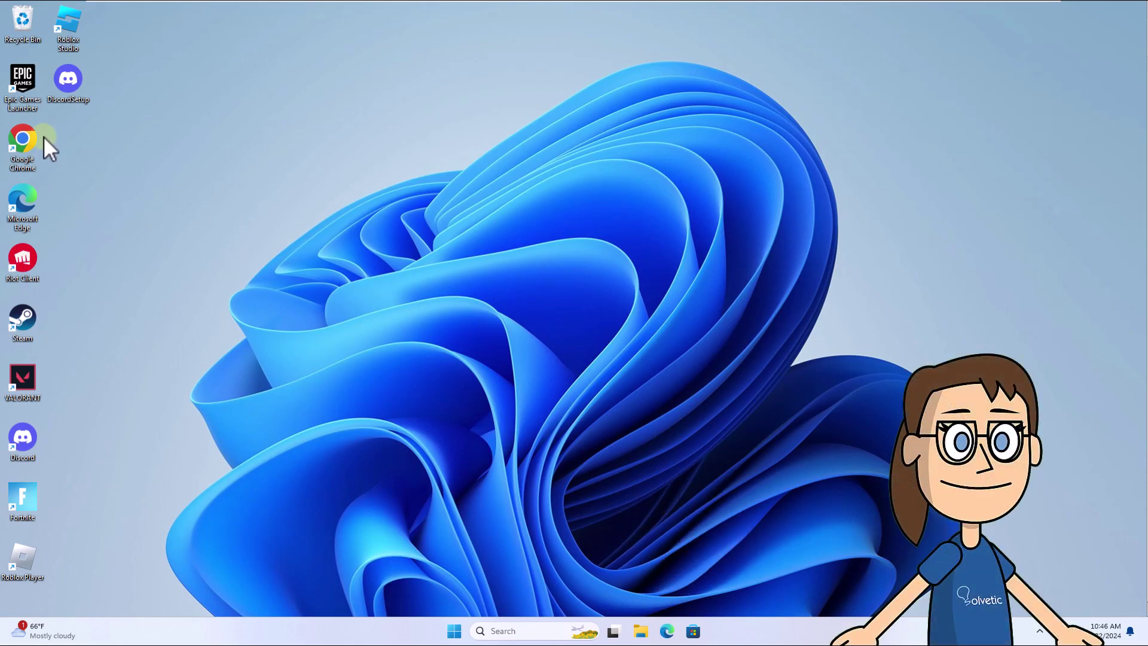
Use 7-Zip's Extract to "DiscordSetup\" on the desktop DiscordSetup installer
{"action": "right_click", "coordinate": [67, 79]}
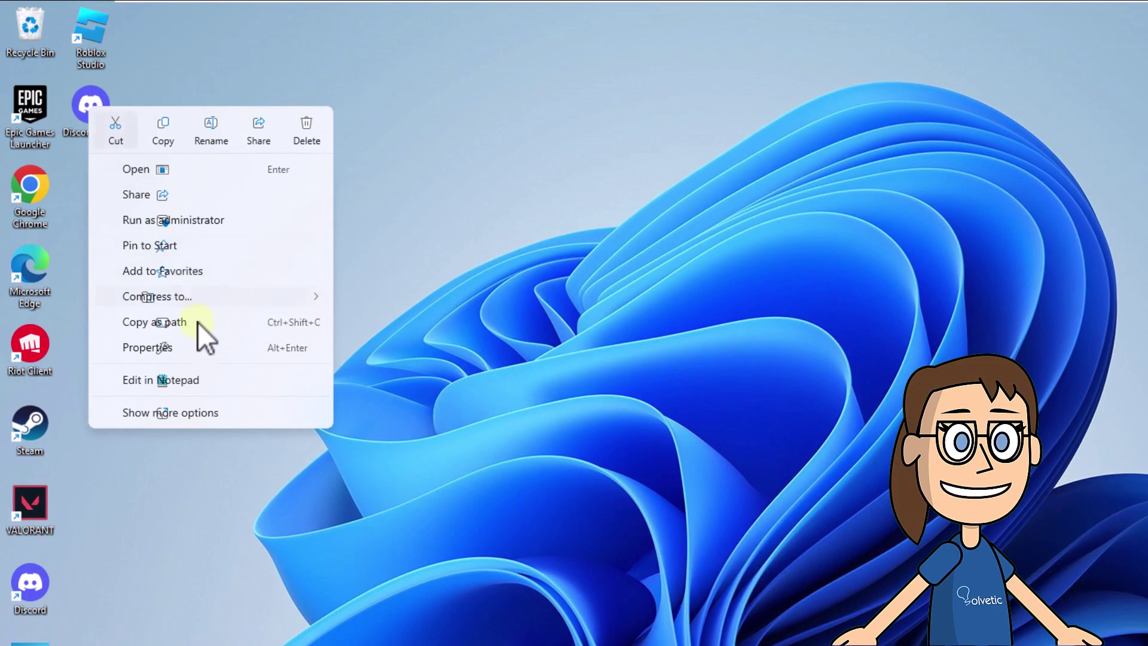
{"action": "left_click", "coordinate": [232, 413]}
{"action": "mouse_move", "coordinate": [277, 207]}
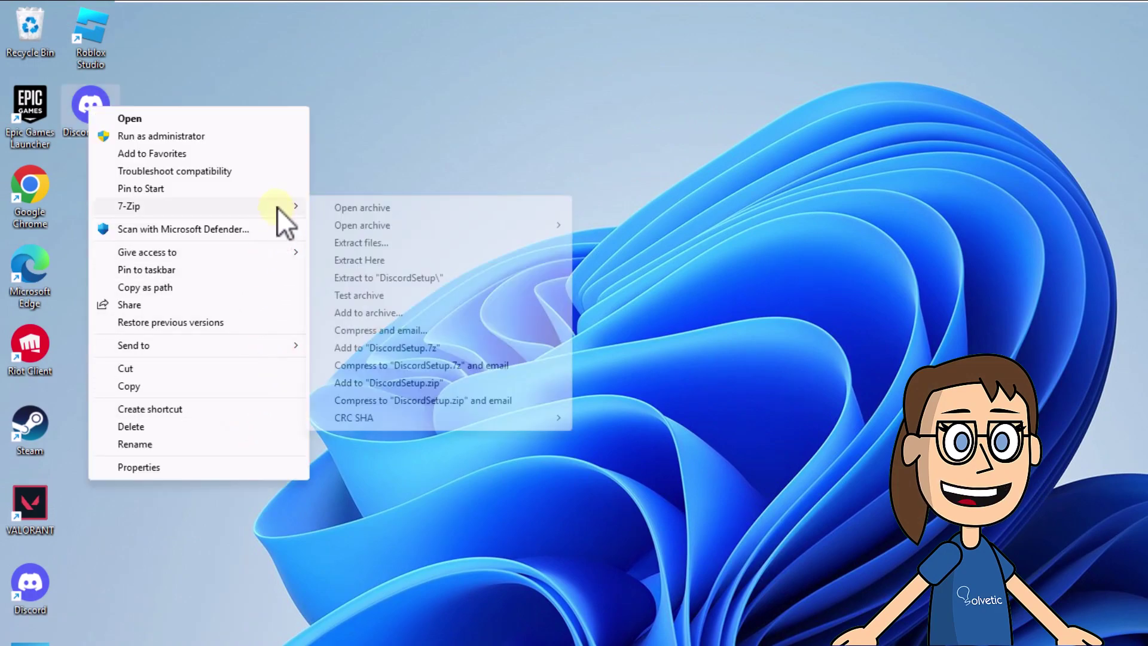
{"action": "left_click", "coordinate": [507, 278]}
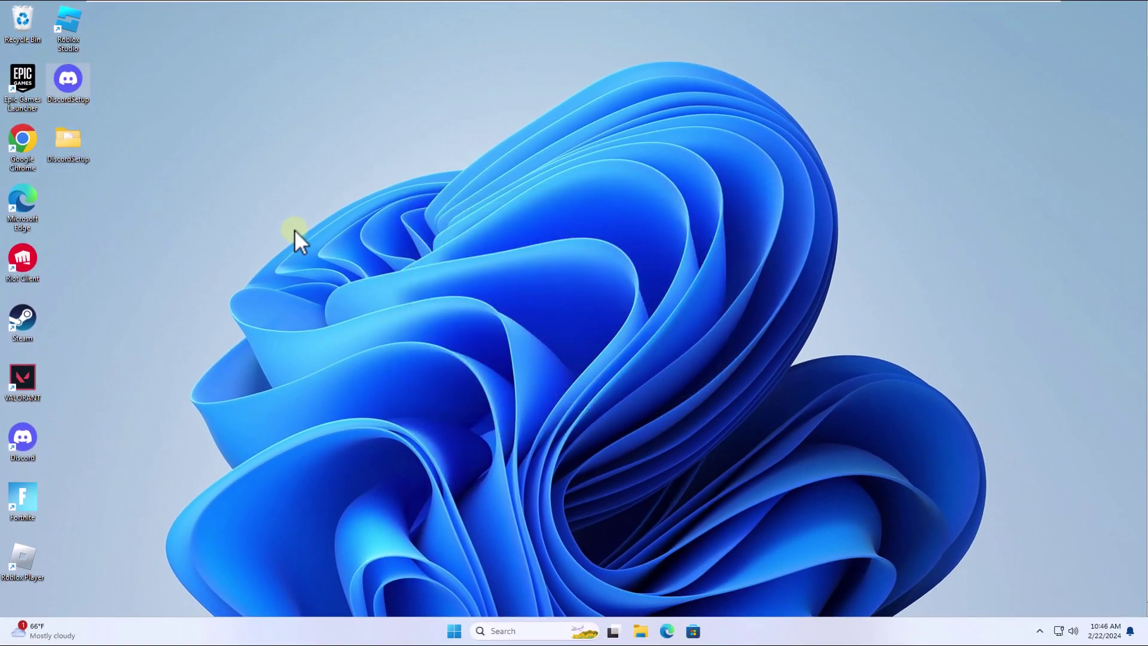
Drag the desktop DiscordSetup folder into C:\Windows, granting administrator permission to continue
{"action": "left_click", "coordinate": [640, 631]}
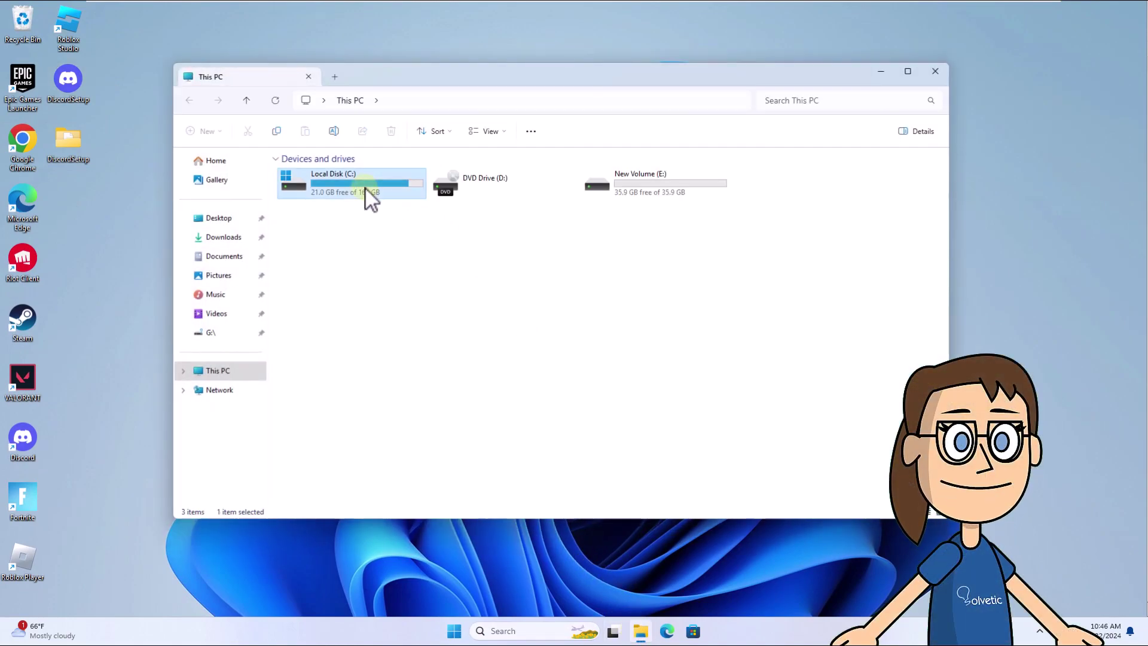
{"action": "double_click", "coordinate": [365, 190]}
{"action": "double_click", "coordinate": [360, 325]}
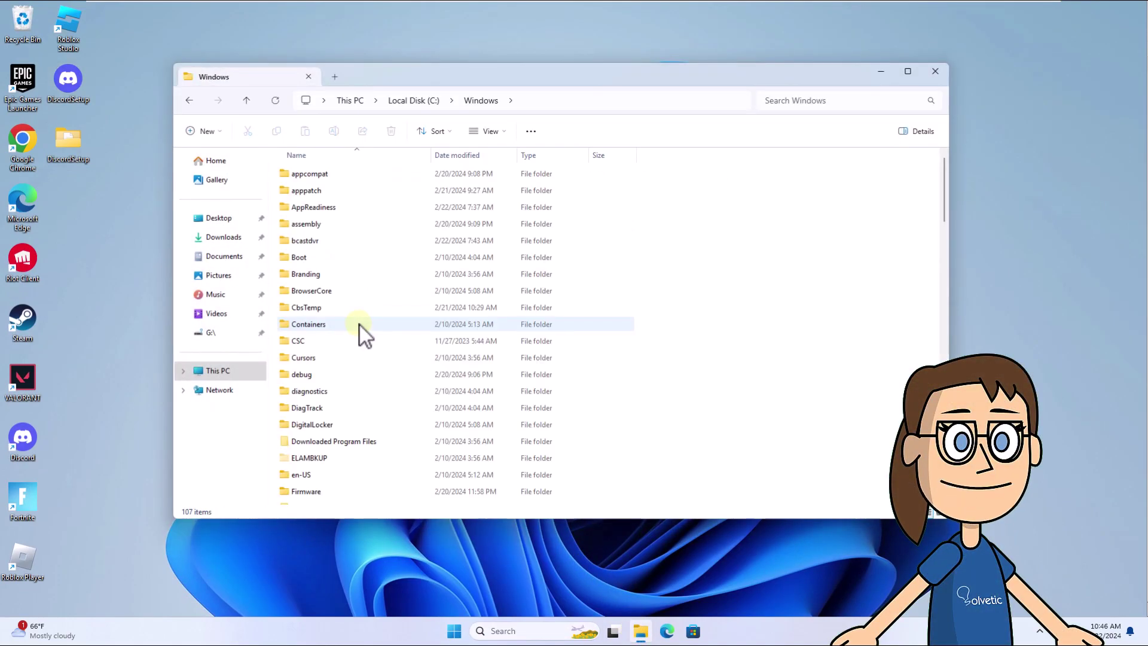
{"action": "scroll", "coordinate": [562, 353], "scroll_direction": "down", "scroll_amount": 7}
{"action": "left_click_drag", "start_coordinate": [72, 151], "coordinate": [721, 427]}
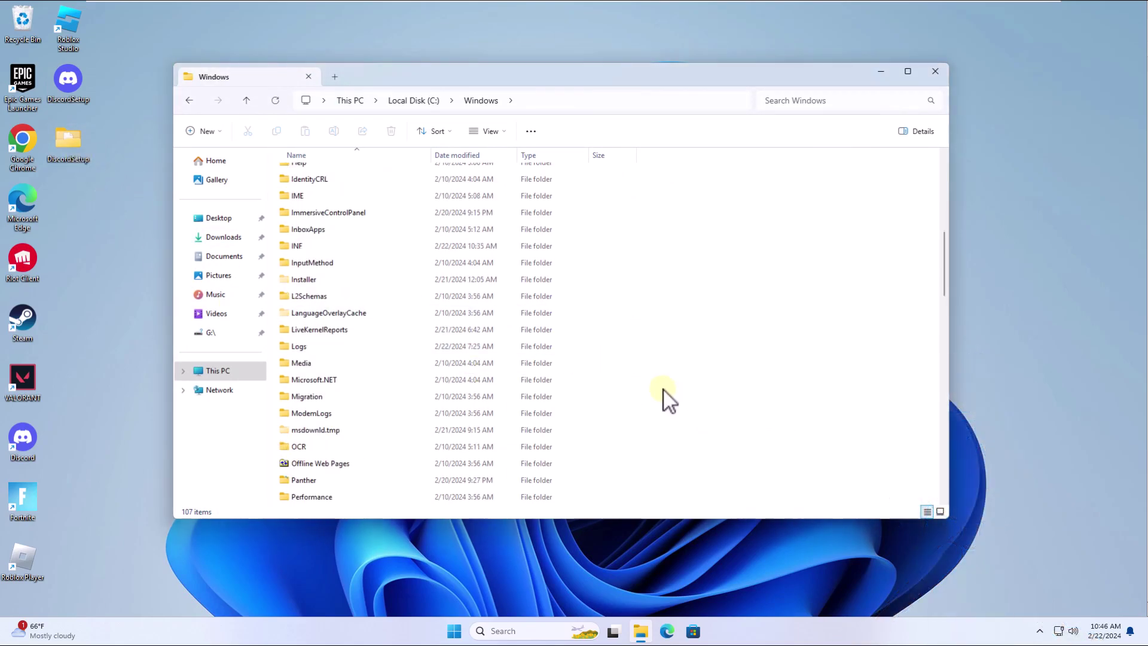
{"action": "left_click", "coordinate": [251, 234]}
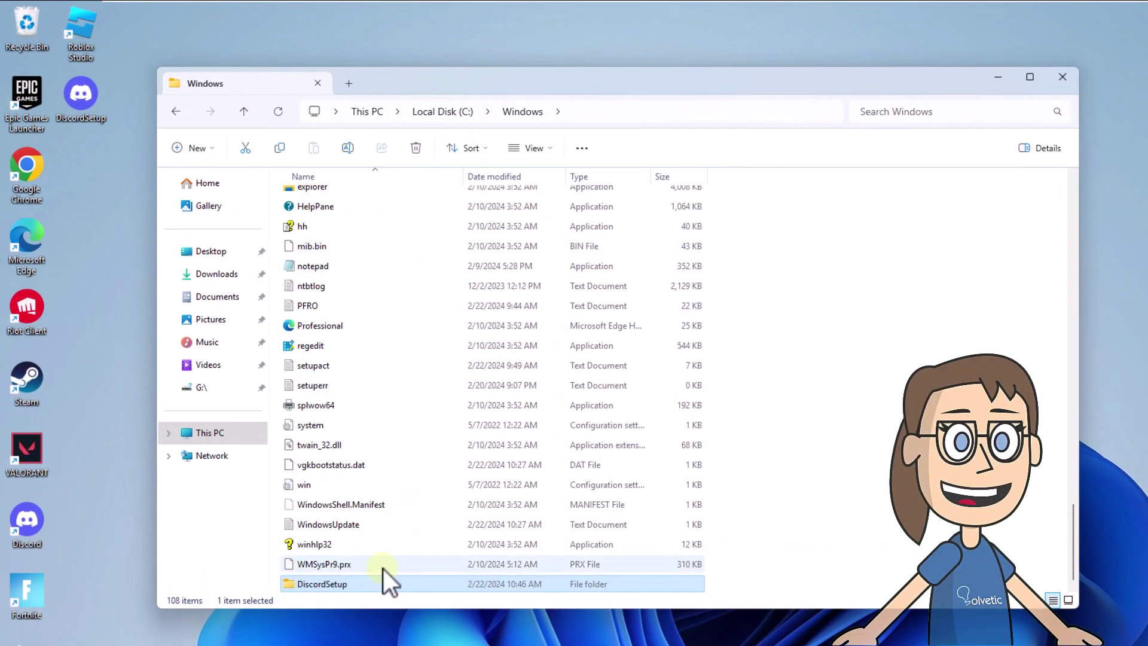
In C:\Windows\DiscordSetup, 7-Zip extract Discord-1.0.9034-full.nupkg to "Discord-1.0.9034-full\"
{"action": "double_click", "coordinate": [386, 585]}
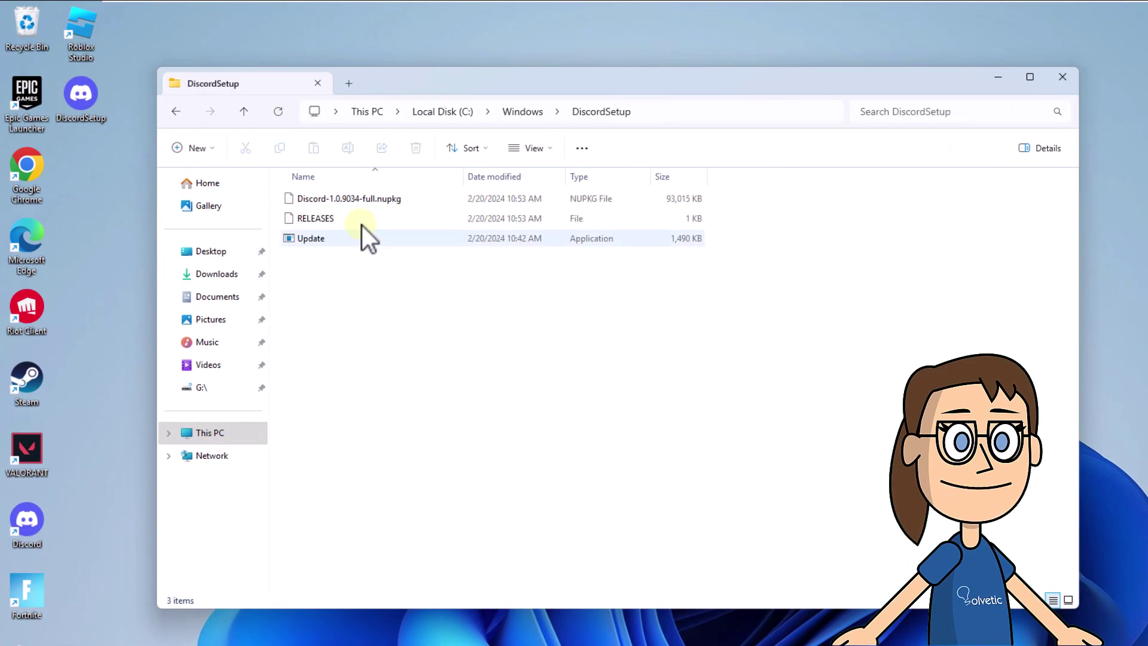
{"action": "left_click", "coordinate": [365, 201]}
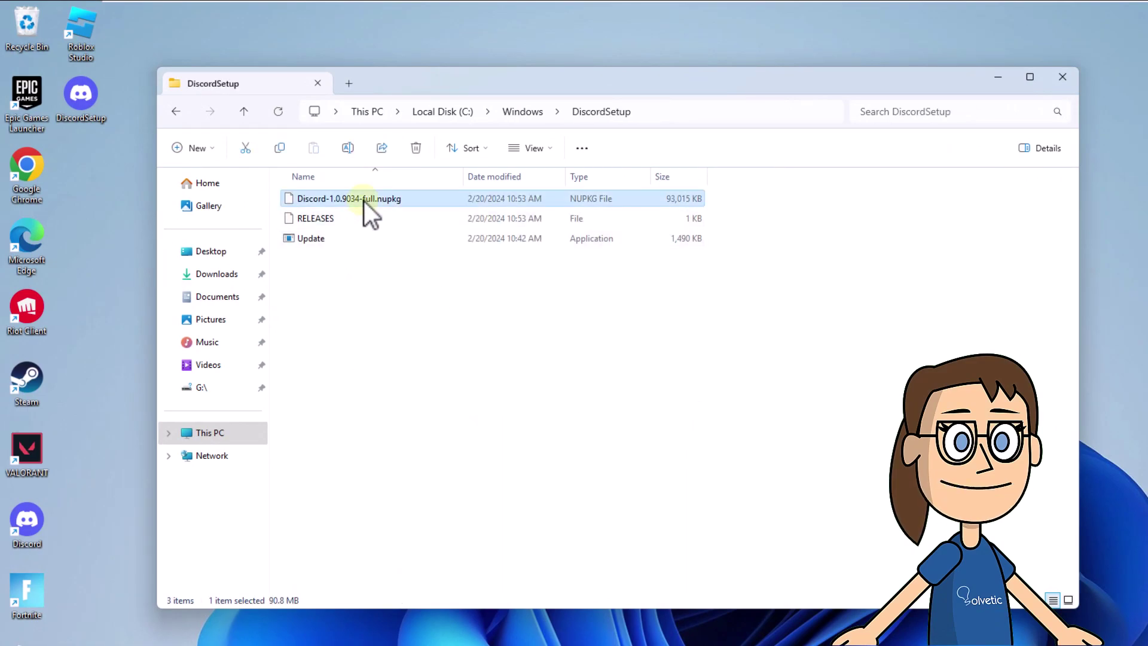
{"action": "right_click", "coordinate": [325, 202]}
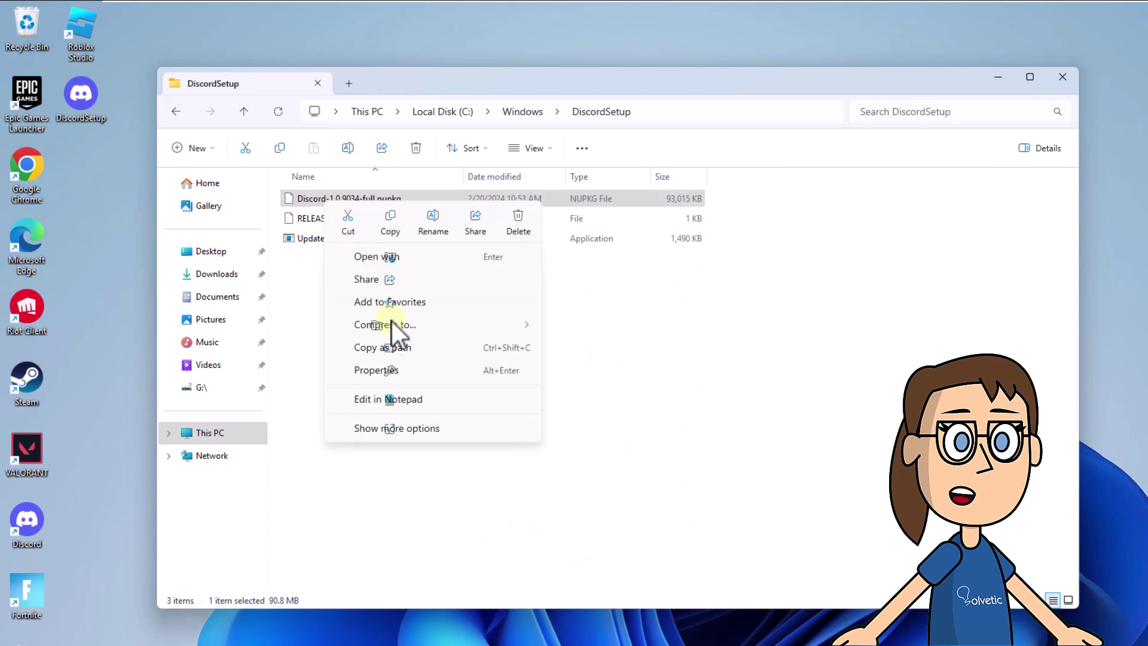
{"action": "left_click", "coordinate": [435, 429]}
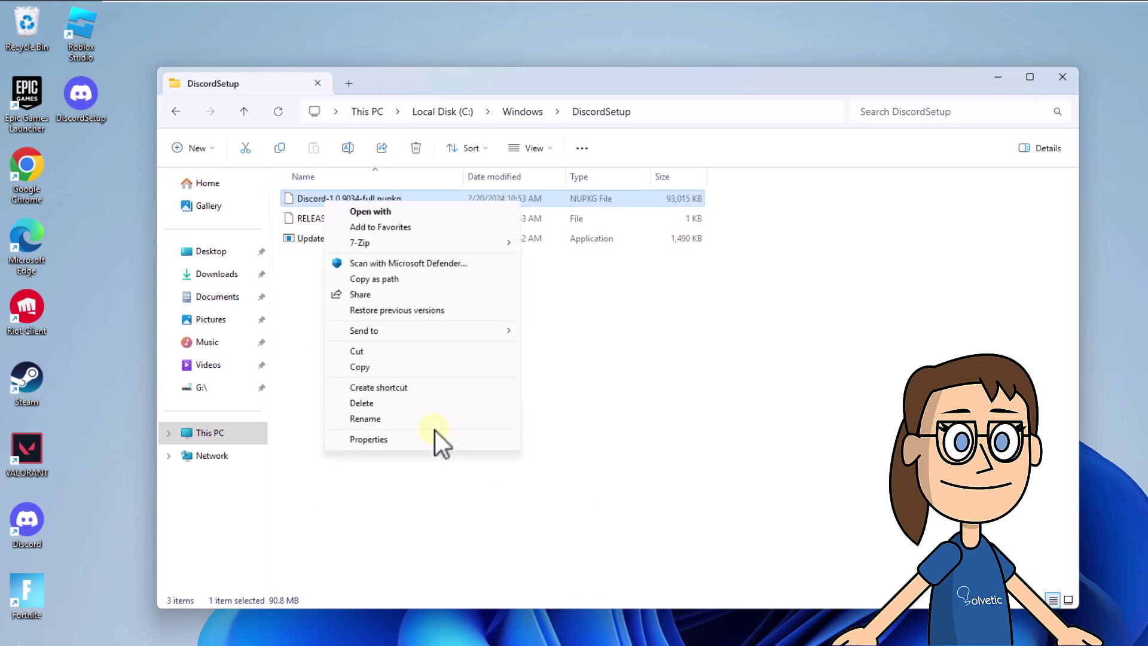
{"action": "mouse_move", "coordinate": [471, 243]}
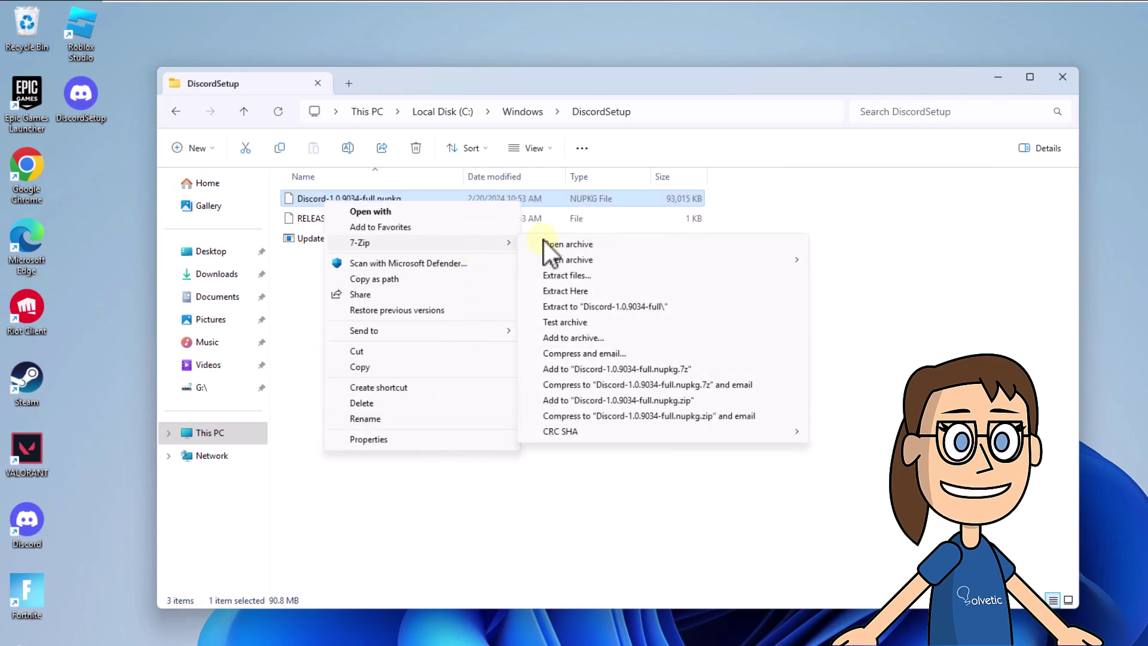
{"action": "left_click", "coordinate": [712, 308]}
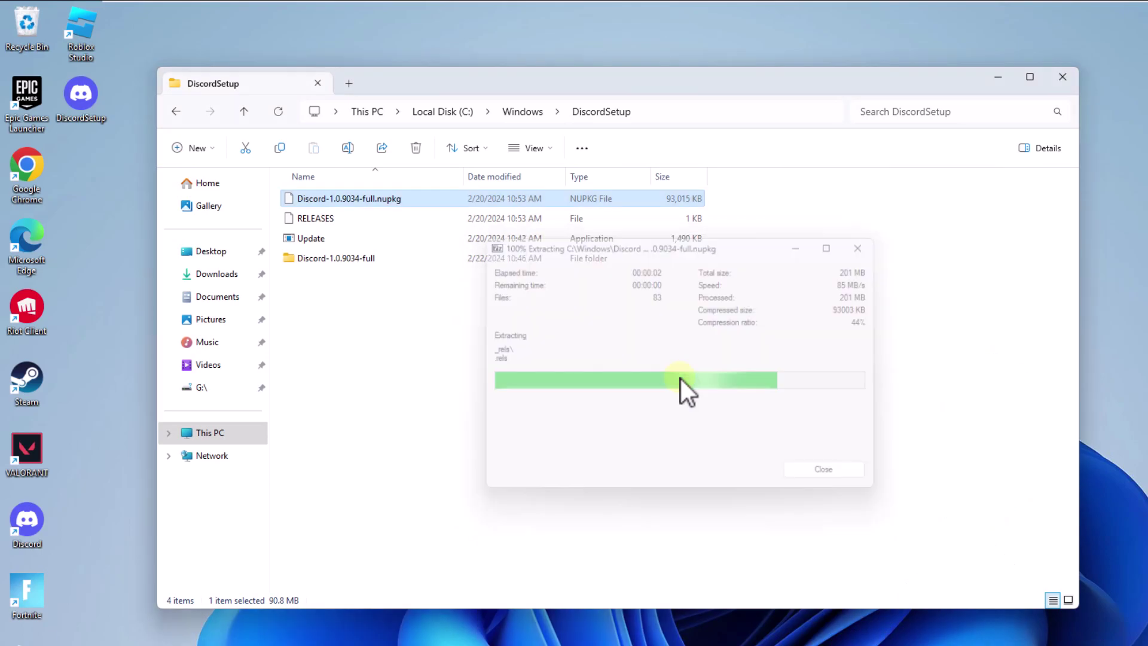
Run Discord from Discord-1.0.9034-full\lib\net45, then close the folder and Discord login windows
{"action": "left_click", "coordinate": [400, 264]}
{"action": "double_click", "coordinate": [400, 264]}
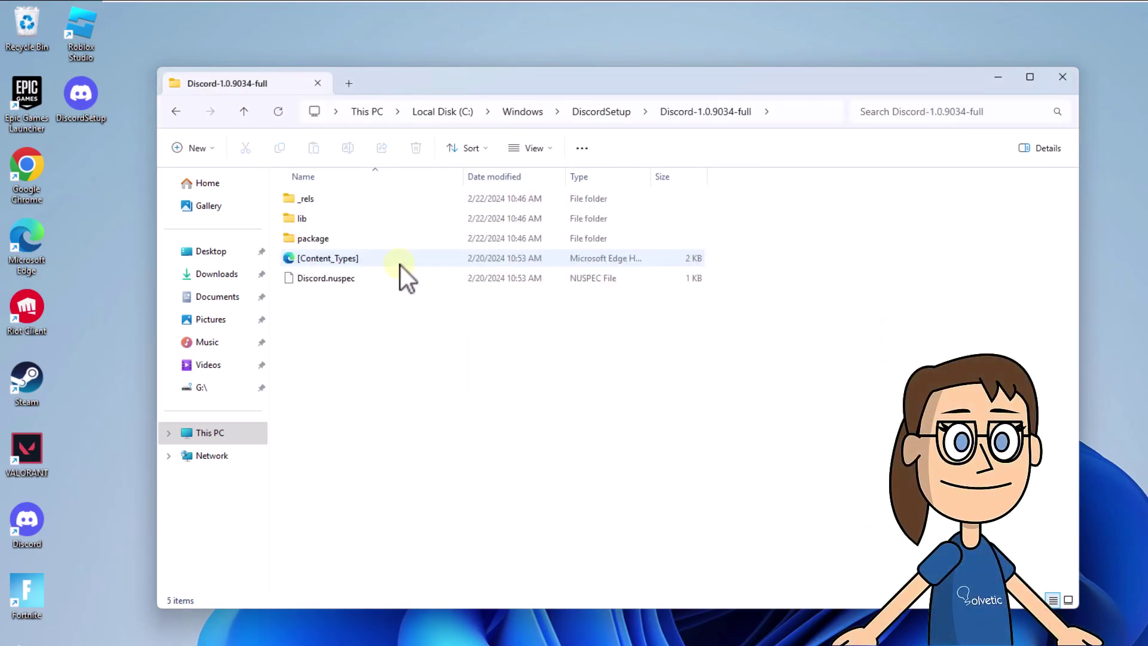
{"action": "double_click", "coordinate": [420, 221]}
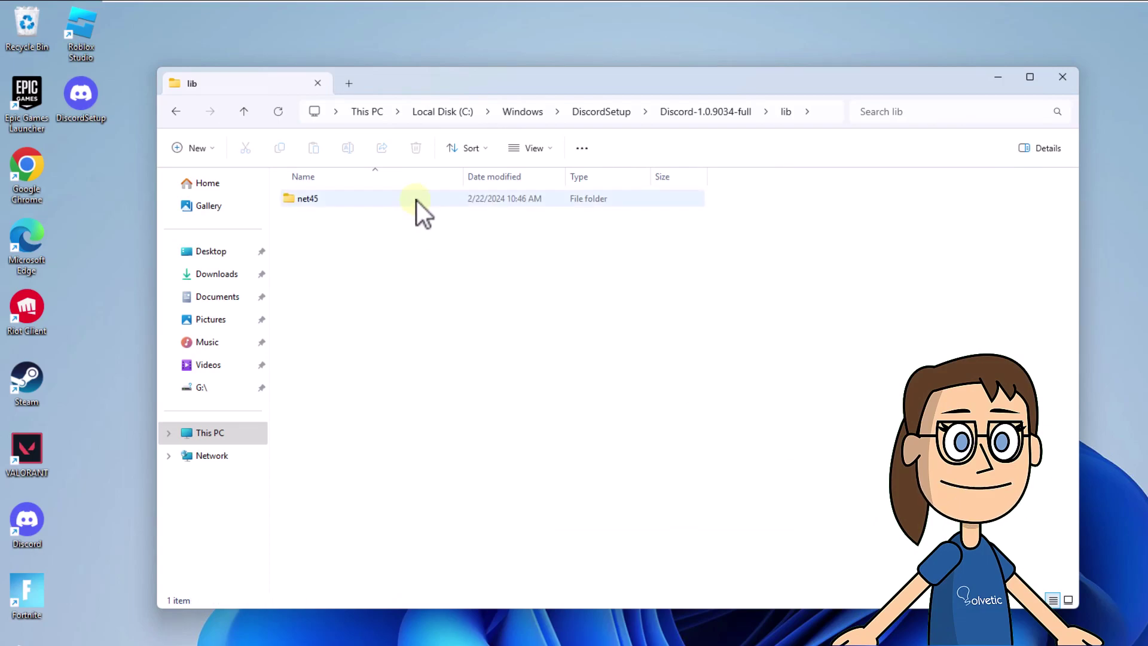
{"action": "double_click", "coordinate": [417, 201]}
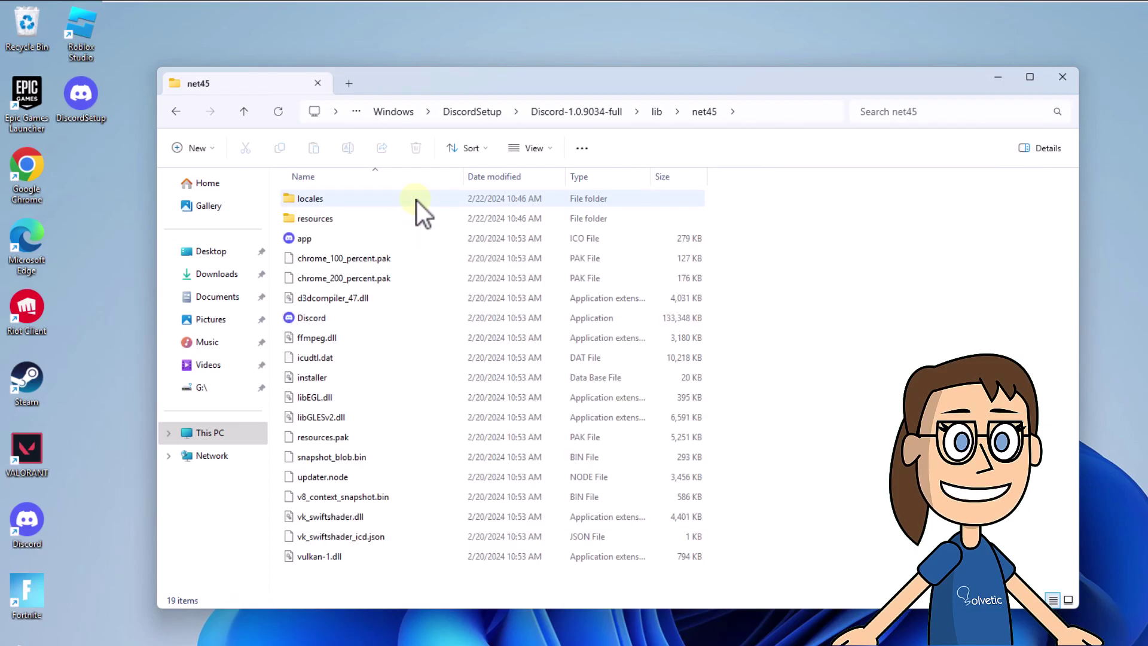
{"action": "left_click", "coordinate": [446, 316]}
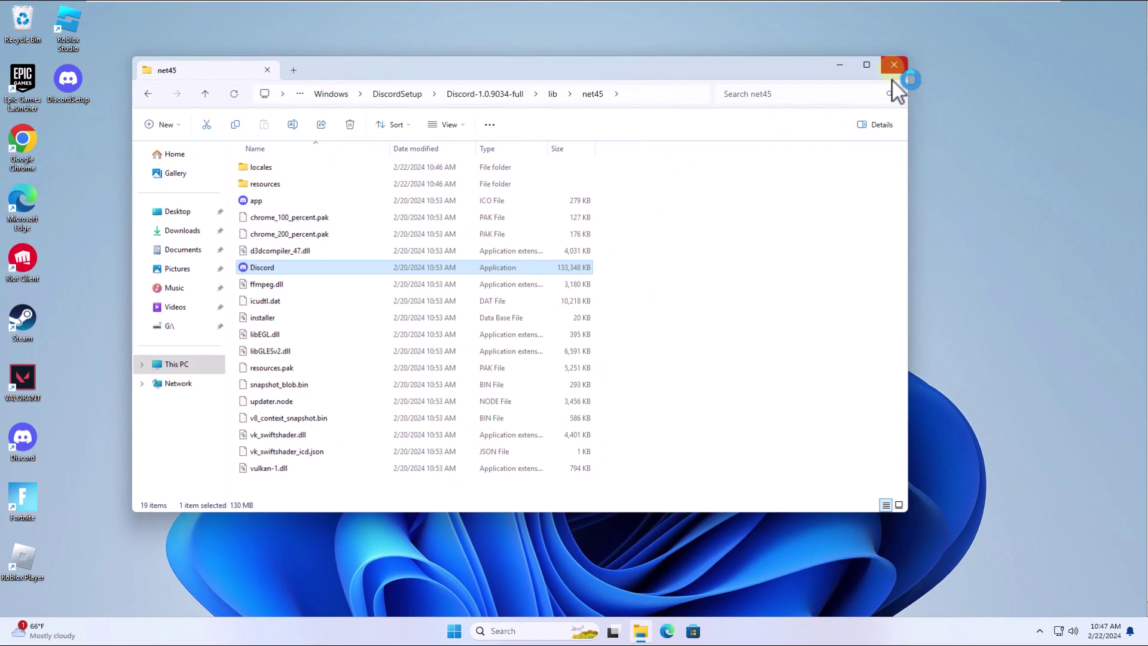
{"action": "left_click", "coordinate": [895, 71]}
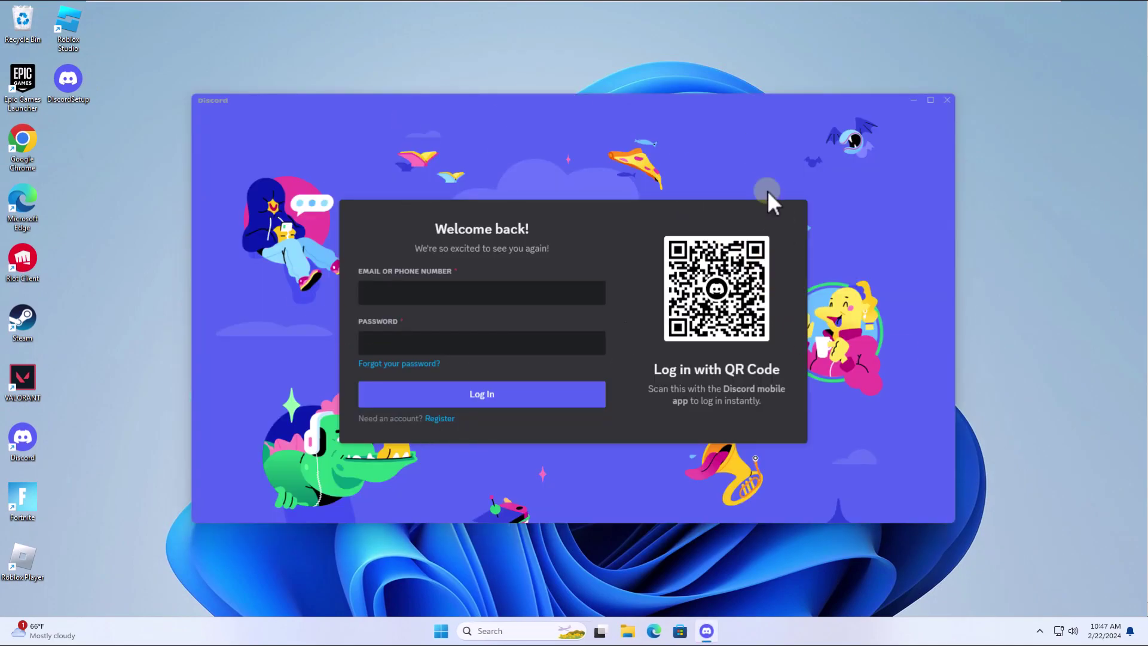
{"action": "left_click", "coordinate": [947, 101]}
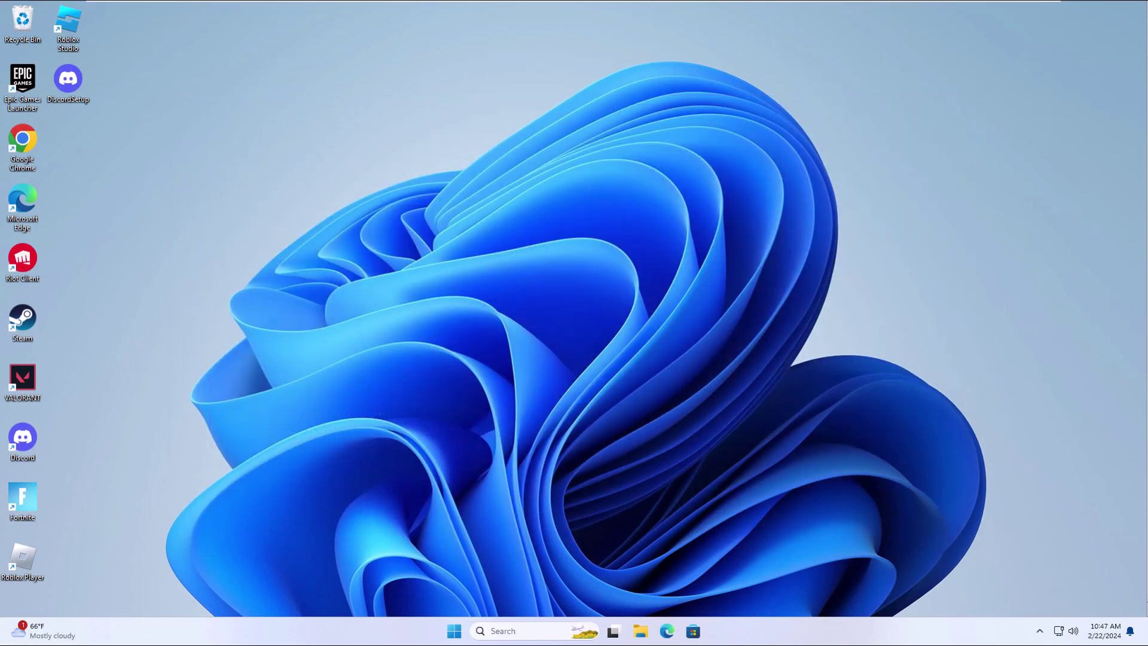